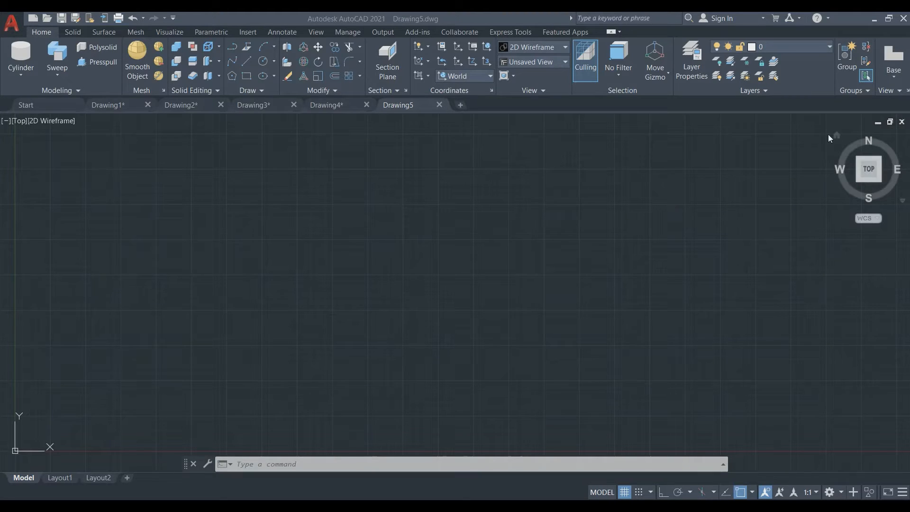
Step: Draw a freehand solid box around the origin in the southwest isometric view
{"action": "left_click", "coordinate": [837, 135]}
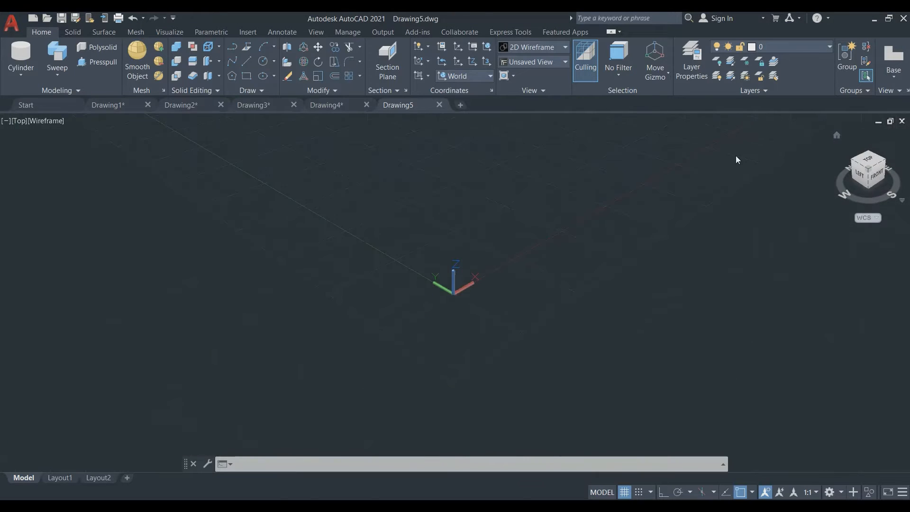
{"action": "left_click", "coordinate": [20, 74]}
{"action": "left_click", "coordinate": [24, 125]}
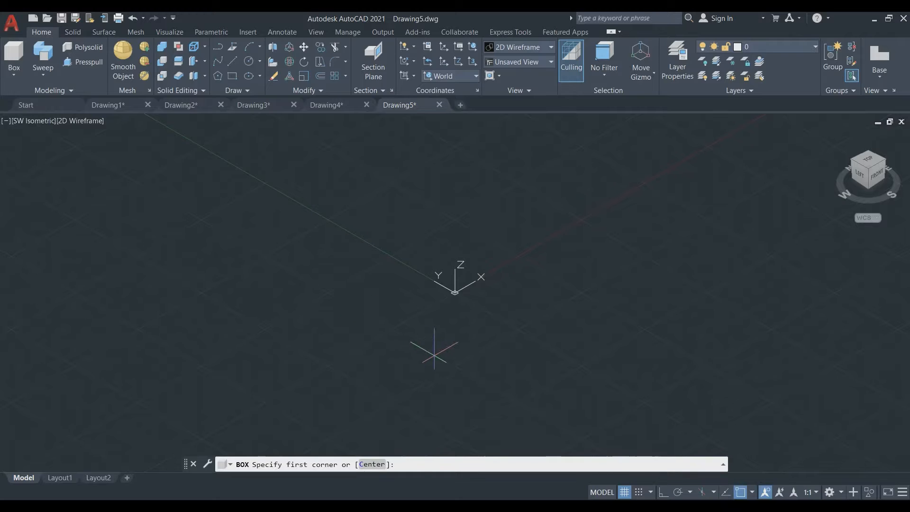
{"action": "left_click", "coordinate": [435, 356]}
{"action": "left_click", "coordinate": [489, 161]}
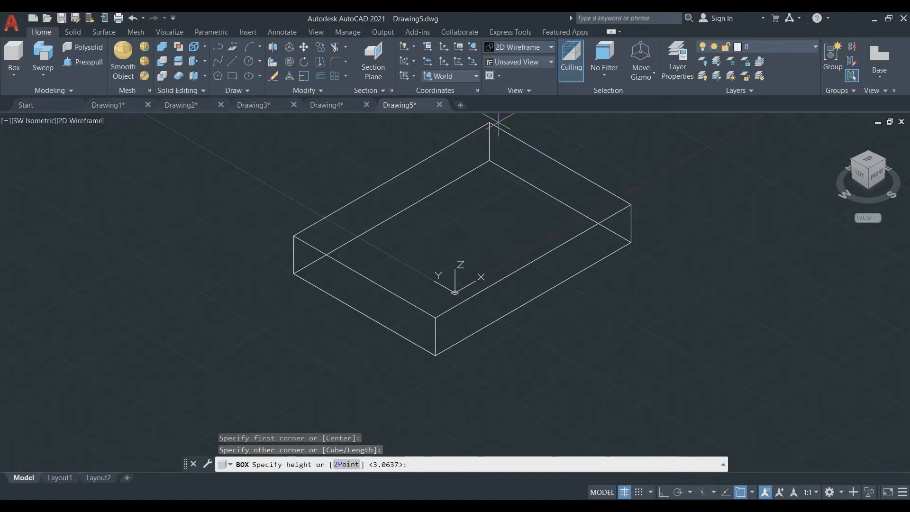
{"action": "middle_click_drag", "start_coordinate": [498, 121], "coordinate": [480, 185]}
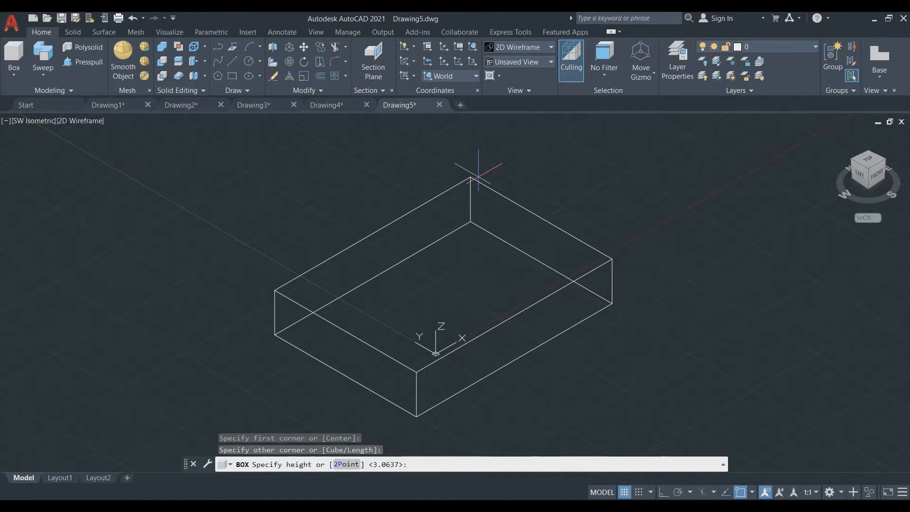
{"action": "left_click", "coordinate": [478, 175]}
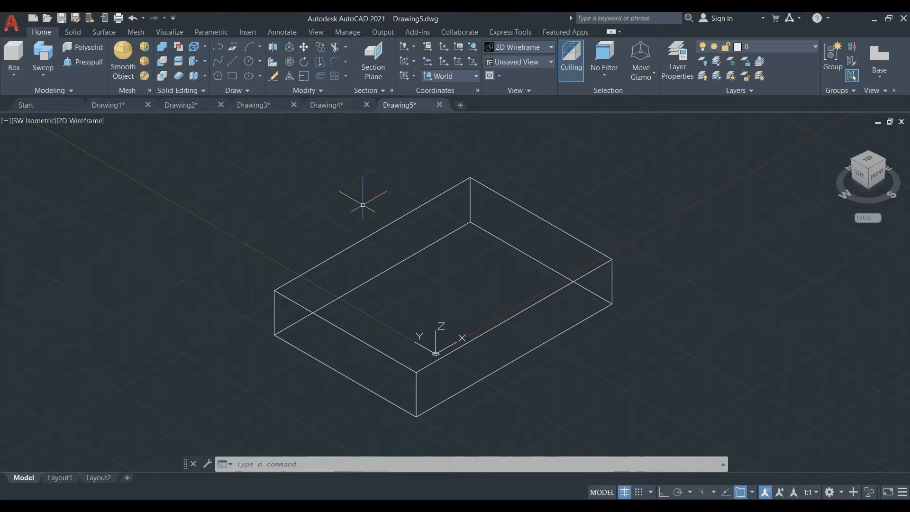
Step: Open the viewport configuration settings with the VIEWPORTS command
{"action": "type", "text": "VIE"}
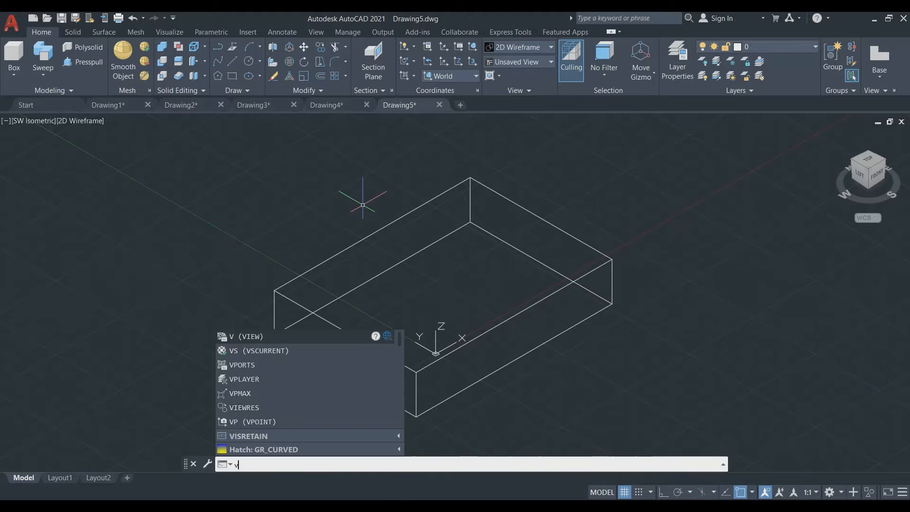
{"action": "type", "text": "W"}
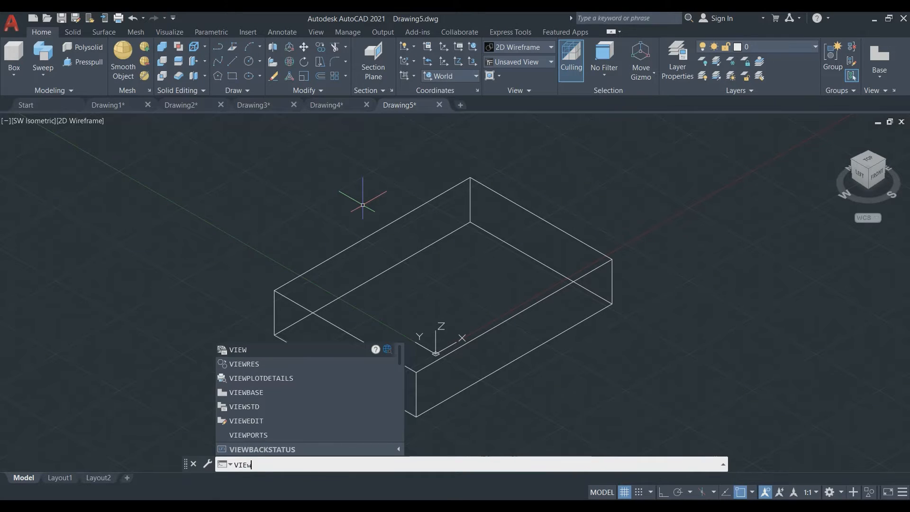
{"action": "type", "text": "PORt"}
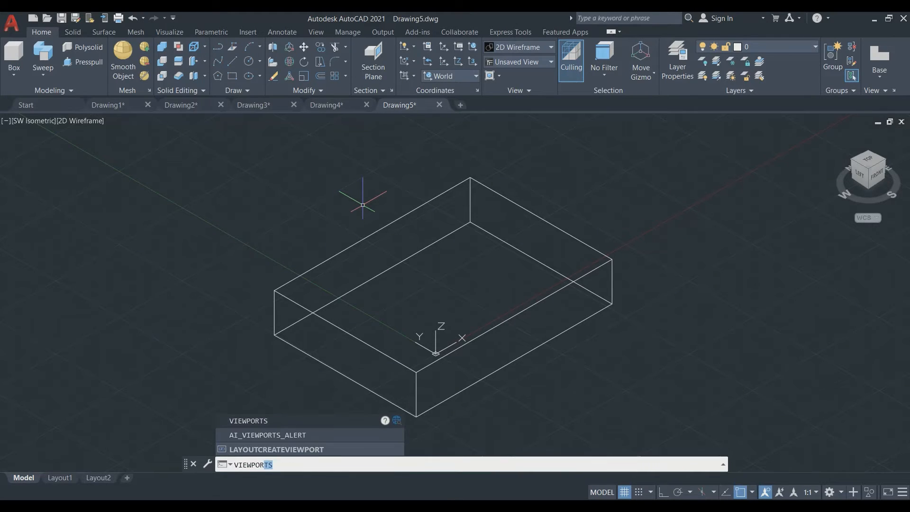
{"action": "type", "text": "S"}
{"action": "key", "text": "Return"}
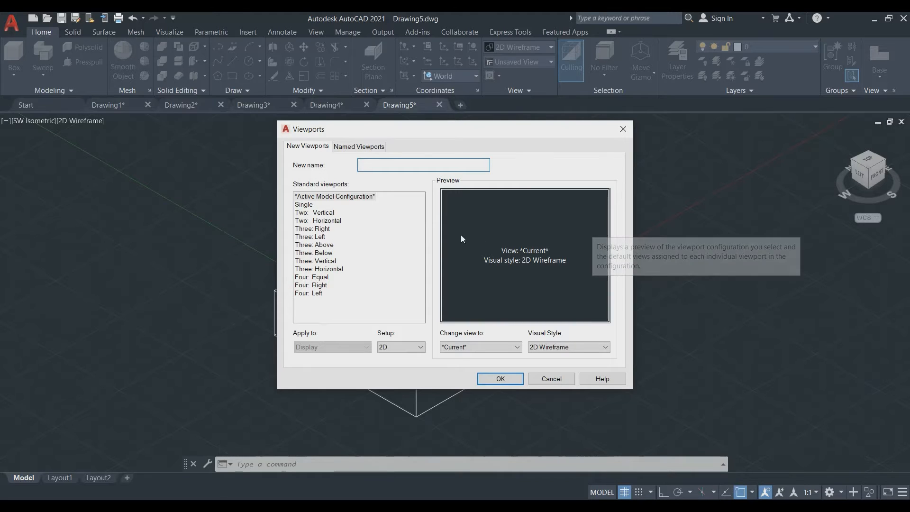
Step: Preview the two- and three-viewport layouts, and apply the Four: Equal configuration to the display
{"action": "left_click", "coordinate": [324, 213]}
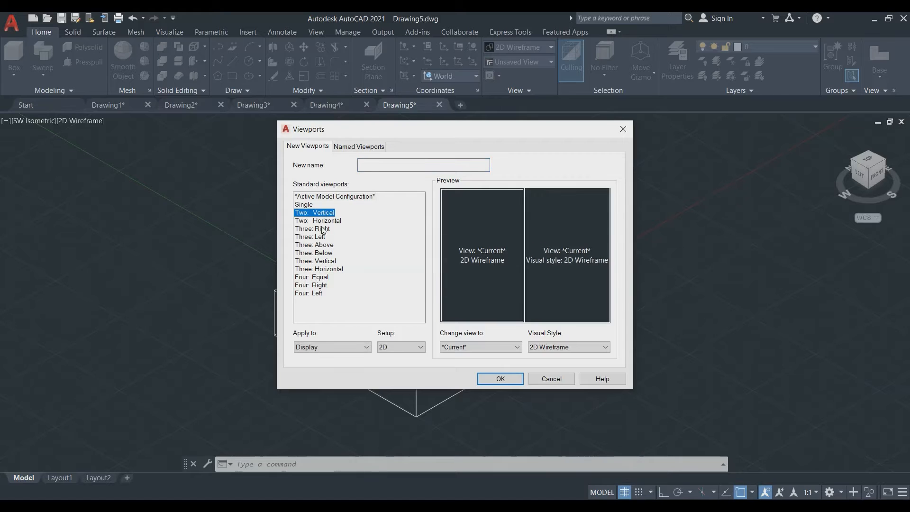
{"action": "left_click", "coordinate": [325, 221]}
{"action": "left_click", "coordinate": [324, 229]}
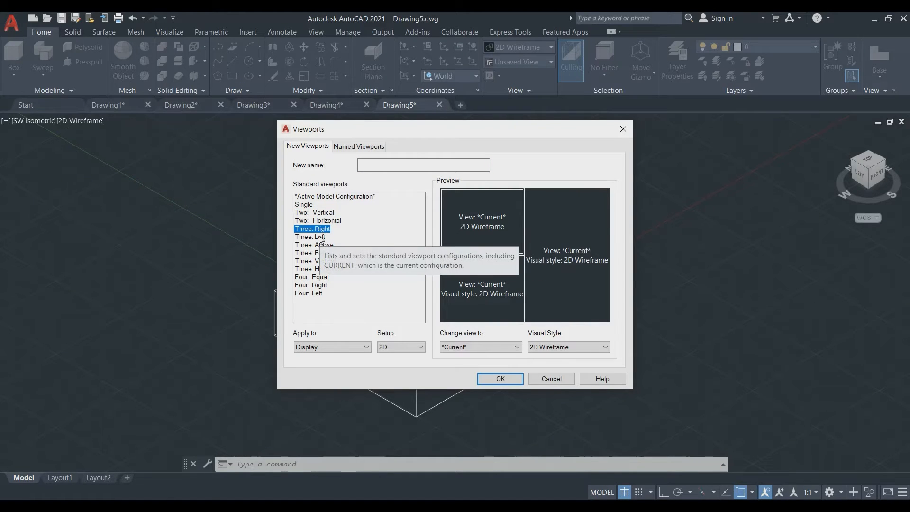
{"action": "left_click", "coordinate": [321, 237]}
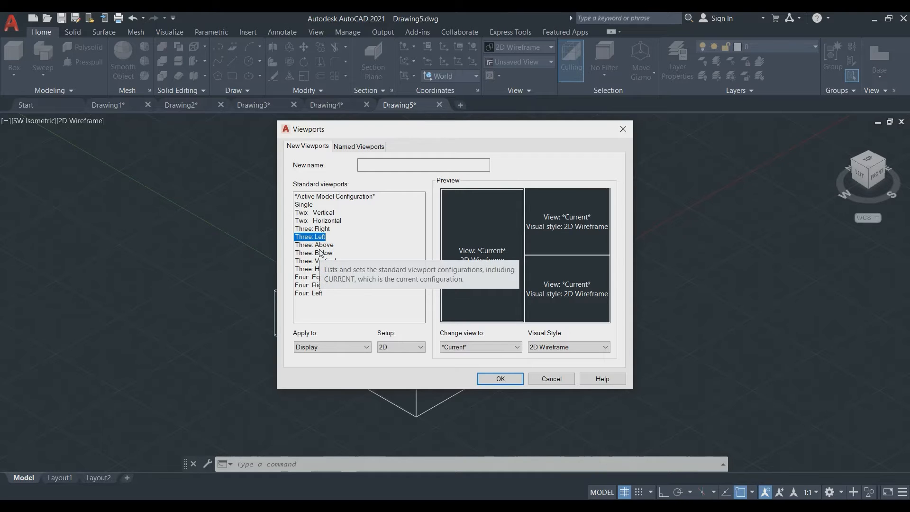
{"action": "left_click", "coordinate": [322, 245]}
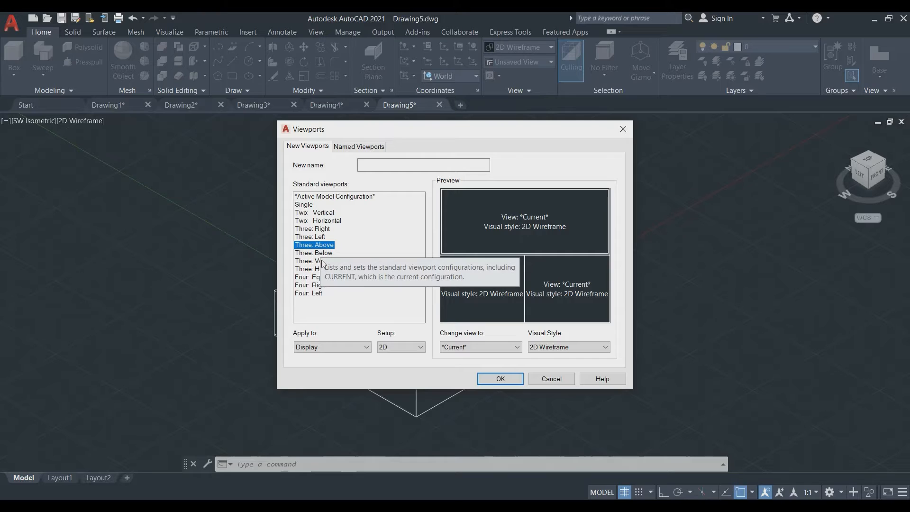
{"action": "left_click", "coordinate": [323, 254]}
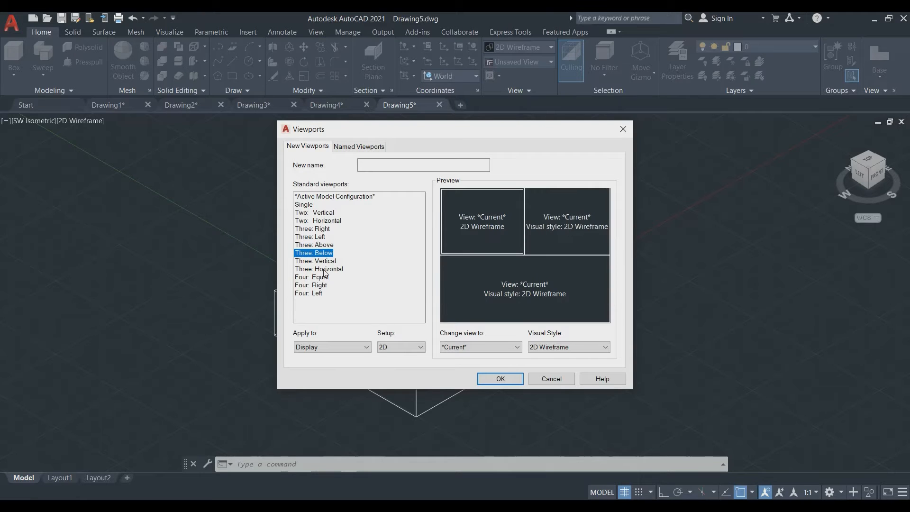
{"action": "left_click", "coordinate": [325, 269]}
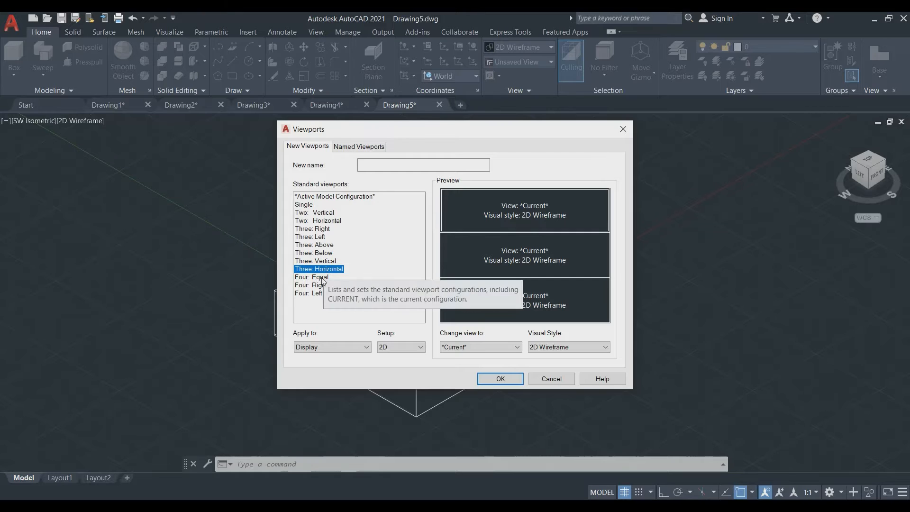
{"action": "left_click", "coordinate": [321, 278]}
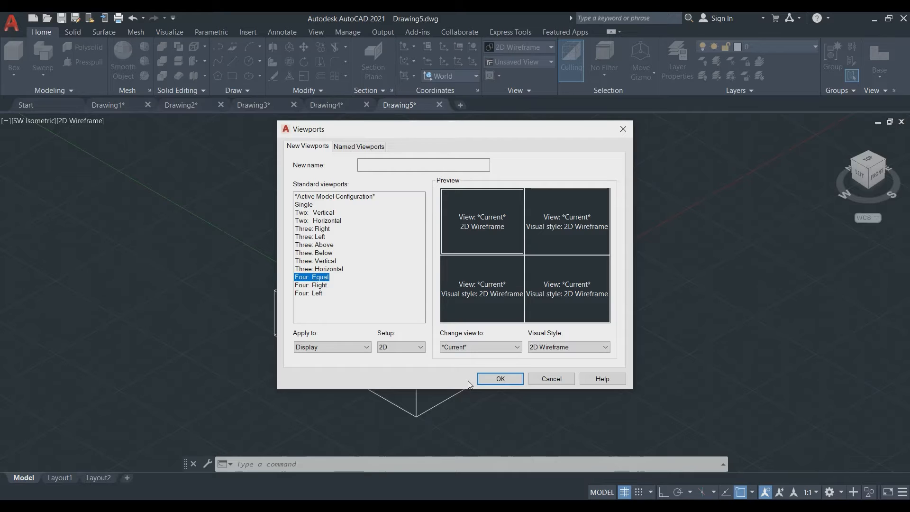
{"action": "left_click", "coordinate": [501, 379]}
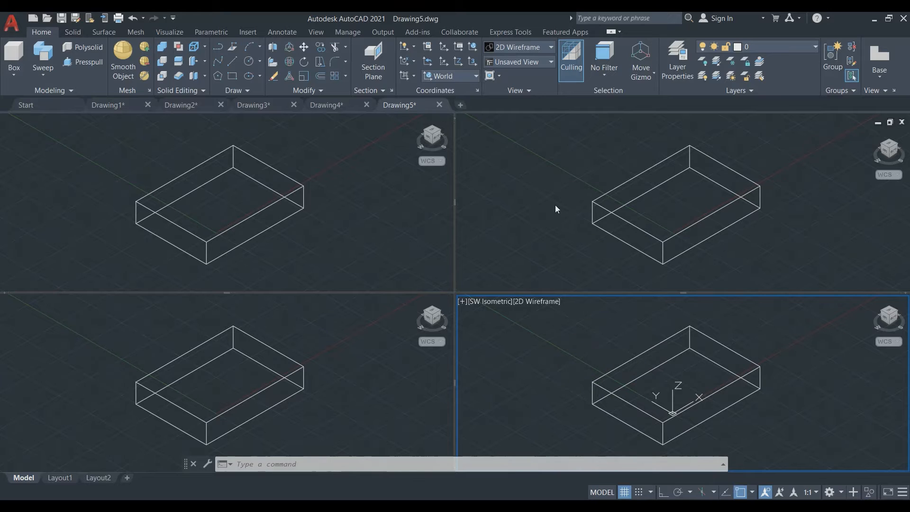
Step: Set the lower-right viewport's visual style to Realistic
{"action": "left_click", "coordinate": [551, 46]}
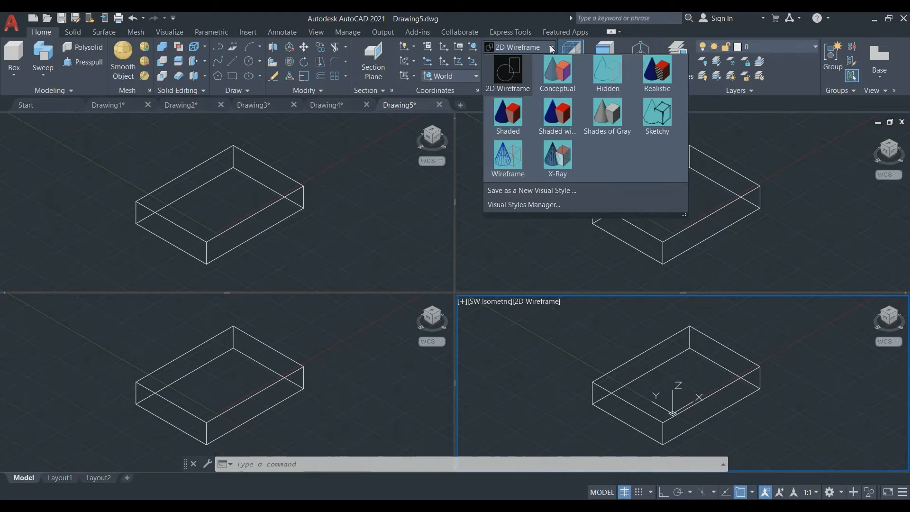
{"action": "left_click", "coordinate": [657, 71]}
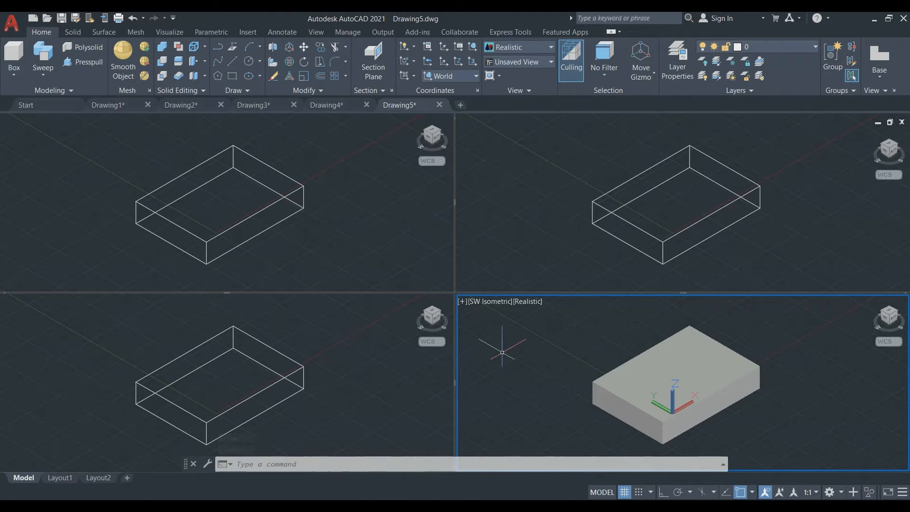
Step: Make the upper-right, upper-left and lower-left viewports active in turn
{"action": "left_click", "coordinate": [541, 203]}
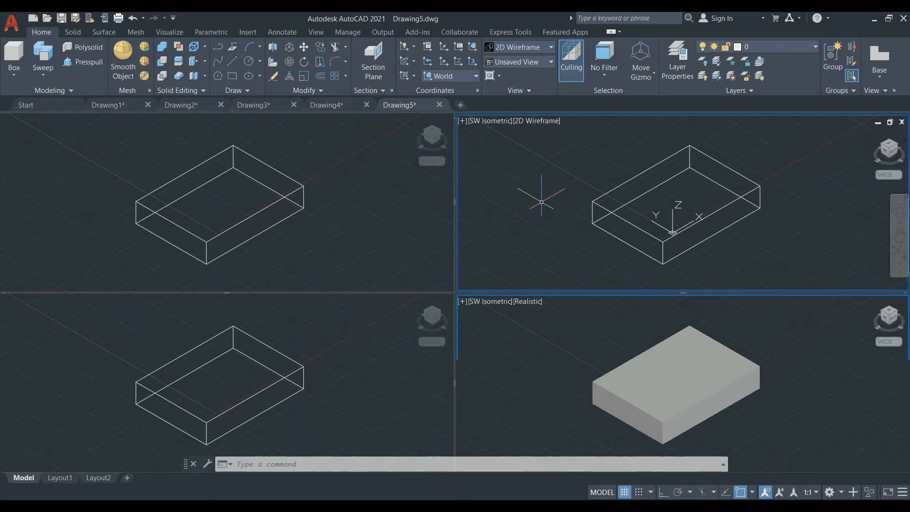
{"action": "left_click", "coordinate": [370, 210]}
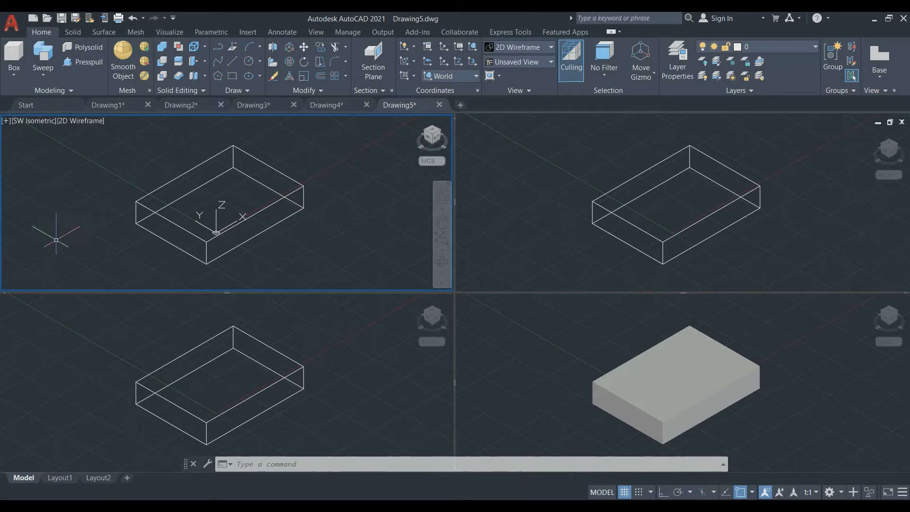
{"action": "left_click", "coordinate": [335, 339]}
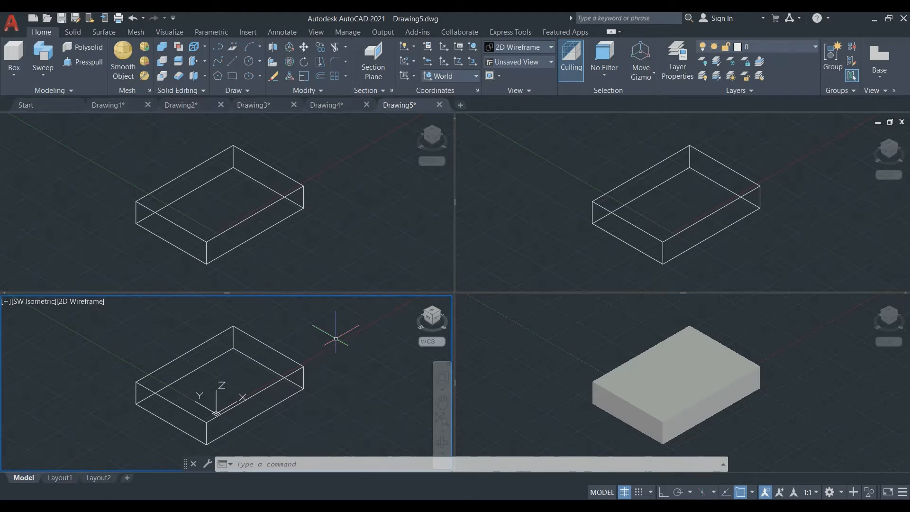
{"action": "left_click", "coordinate": [335, 217]}
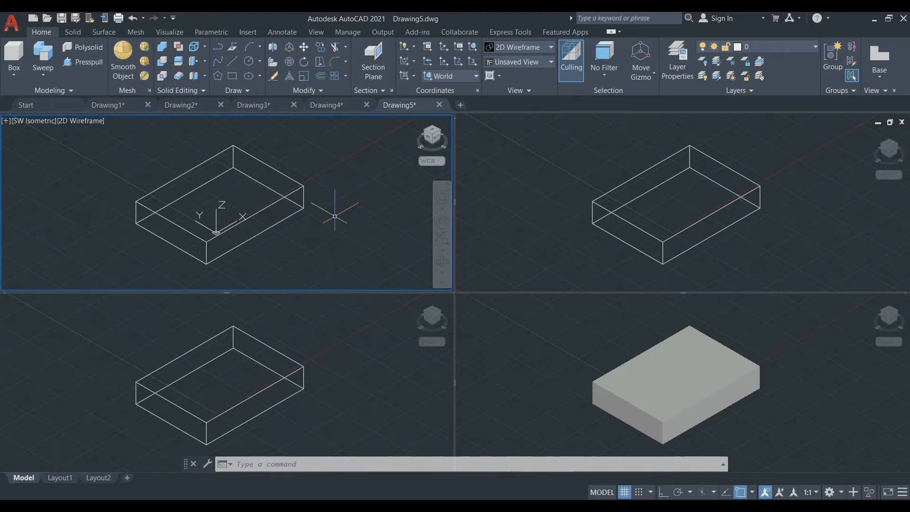
Step: Show the box from the Front in the upper-right viewport with the Realistic visual style
{"action": "left_click", "coordinate": [522, 214]}
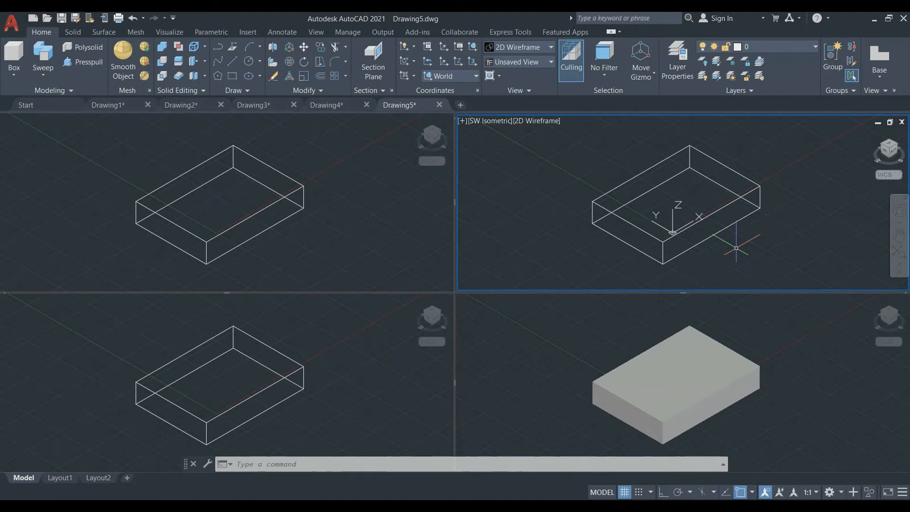
{"action": "left_click", "coordinate": [896, 153]}
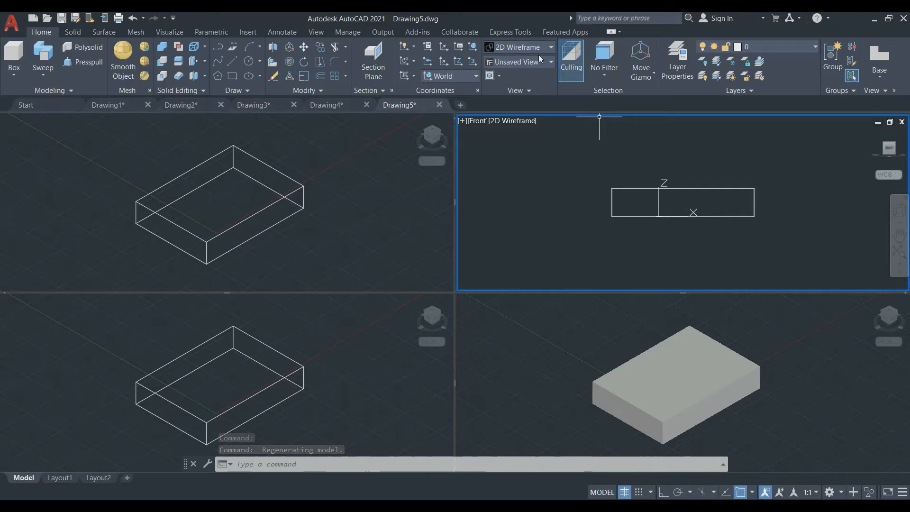
{"action": "left_click", "coordinate": [549, 48]}
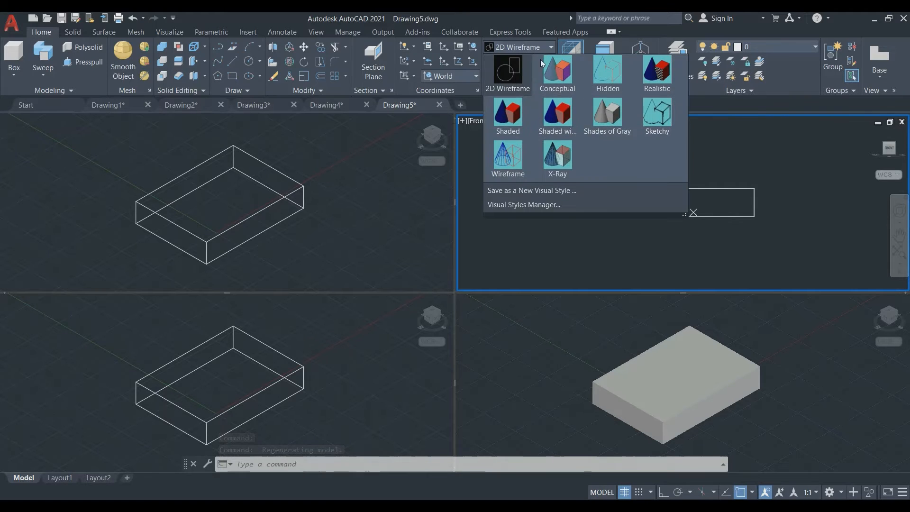
{"action": "left_click", "coordinate": [659, 76]}
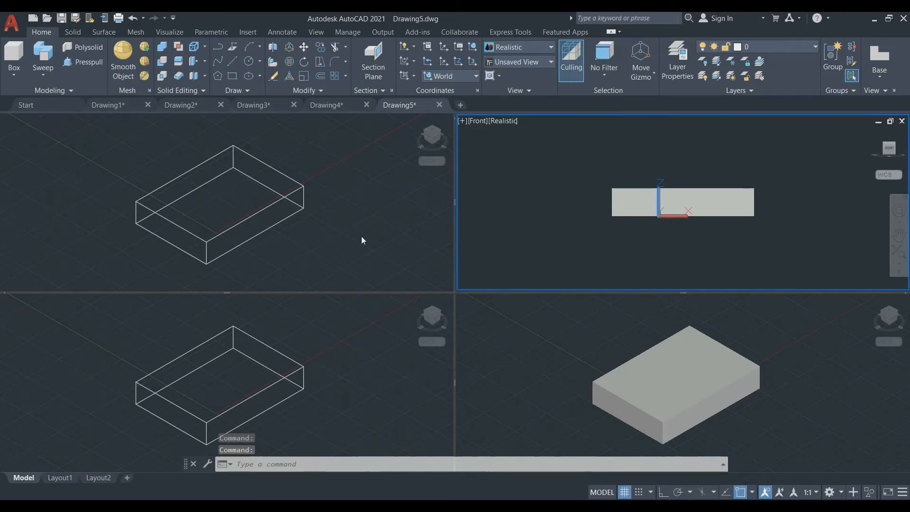
Step: Show the box from the Top in the upper-left viewport and from the Left in the lower-left one
{"action": "left_click", "coordinate": [348, 234]}
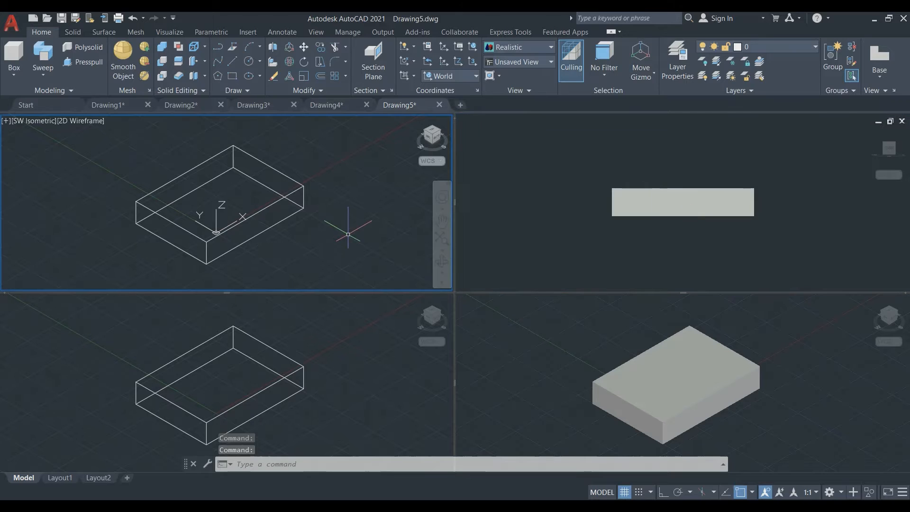
{"action": "left_click", "coordinate": [433, 134]}
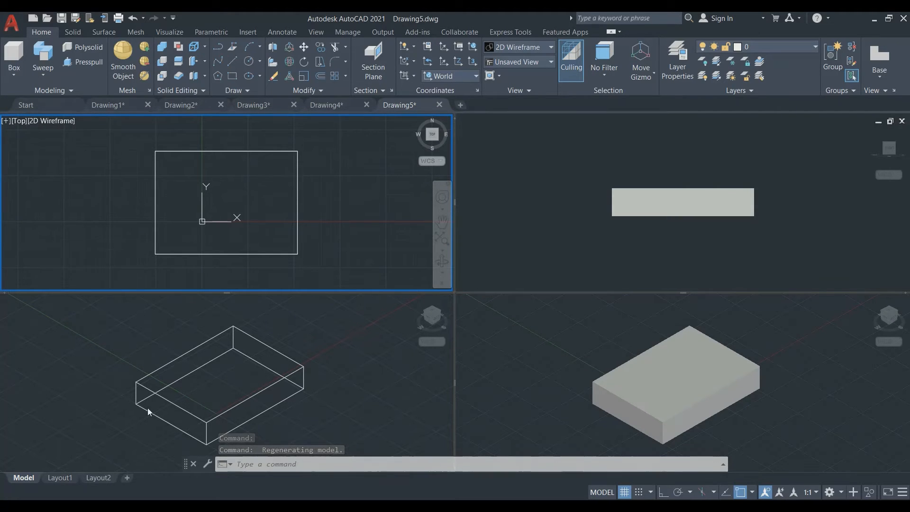
{"action": "left_click", "coordinate": [83, 366]}
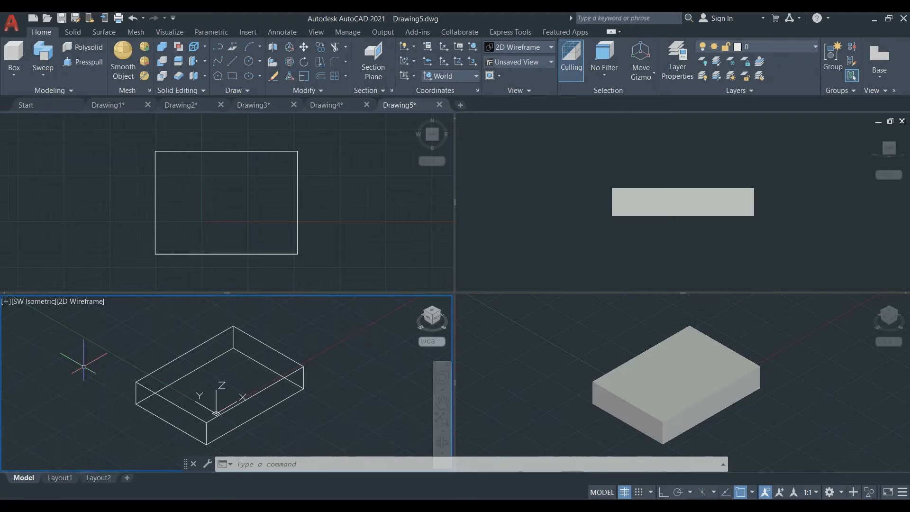
{"action": "left_click", "coordinate": [429, 321]}
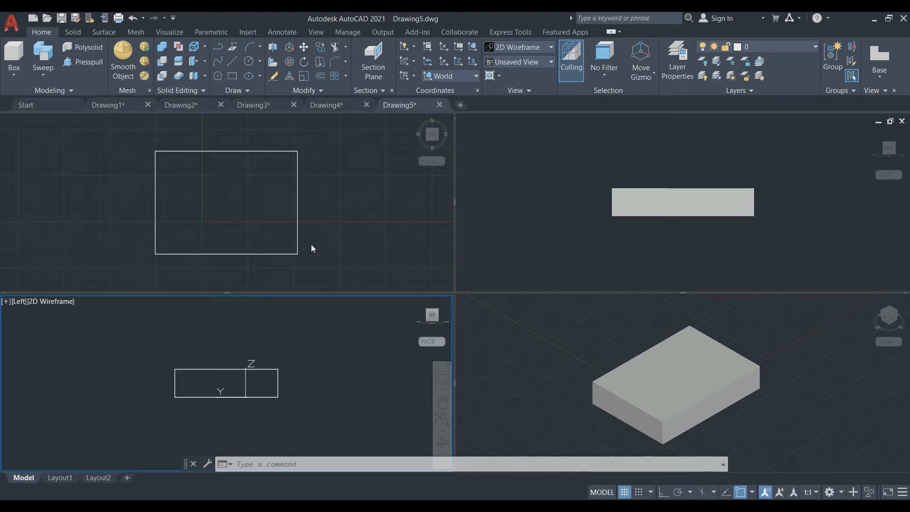
Step: Create a new drawing from the acad template
{"action": "left_click", "coordinate": [11, 23]}
{"action": "key", "text": "Escape"}
{"action": "key", "text": "ctrl+n"}
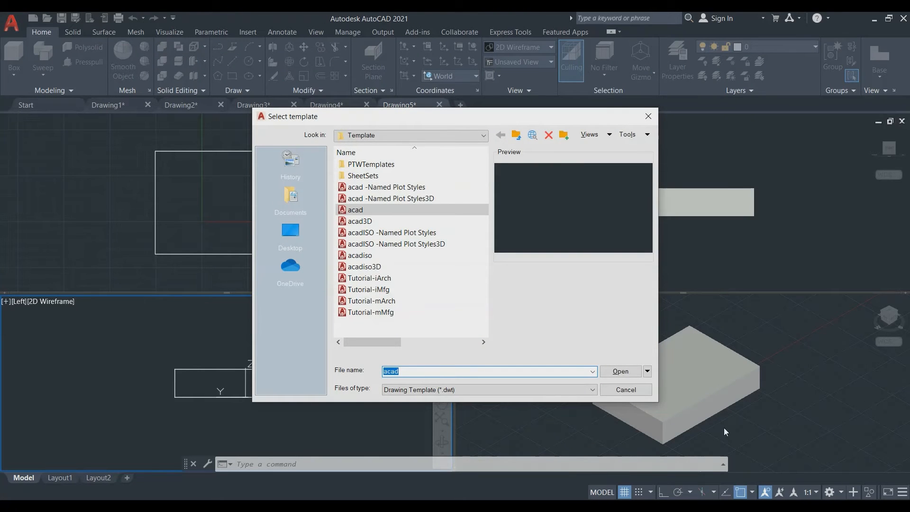
{"action": "left_click", "coordinate": [620, 372]}
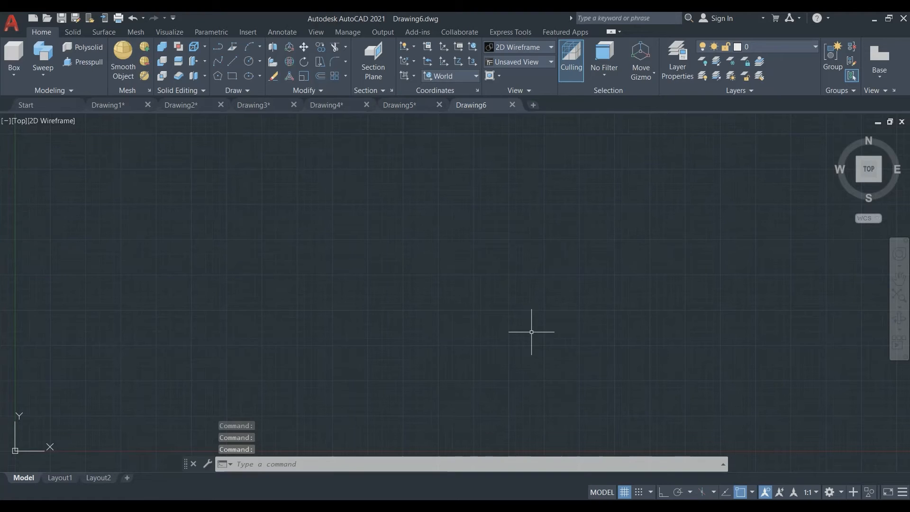
Step: Start a polyline profile with a long, nearly vertical side, a short base, and a step up and outward
{"action": "left_click", "coordinate": [44, 74]}
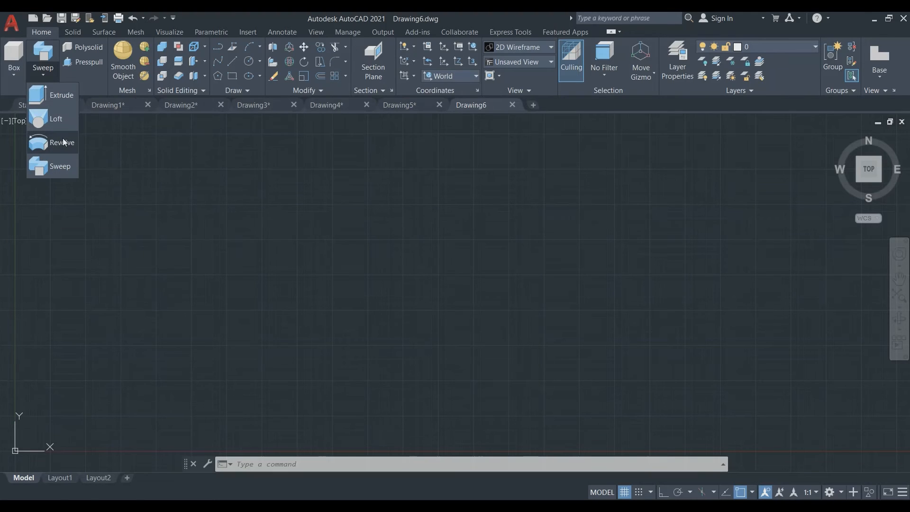
{"action": "left_click", "coordinate": [217, 47]}
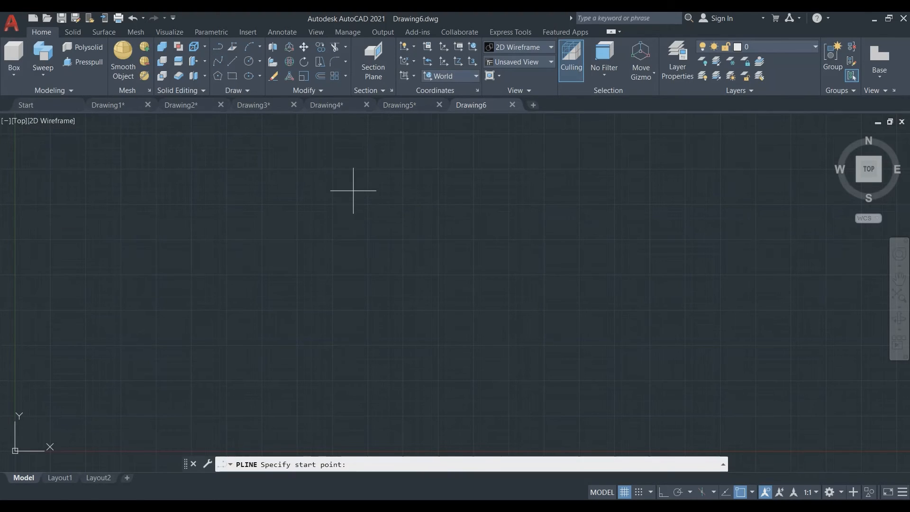
{"action": "left_click", "coordinate": [381, 194]}
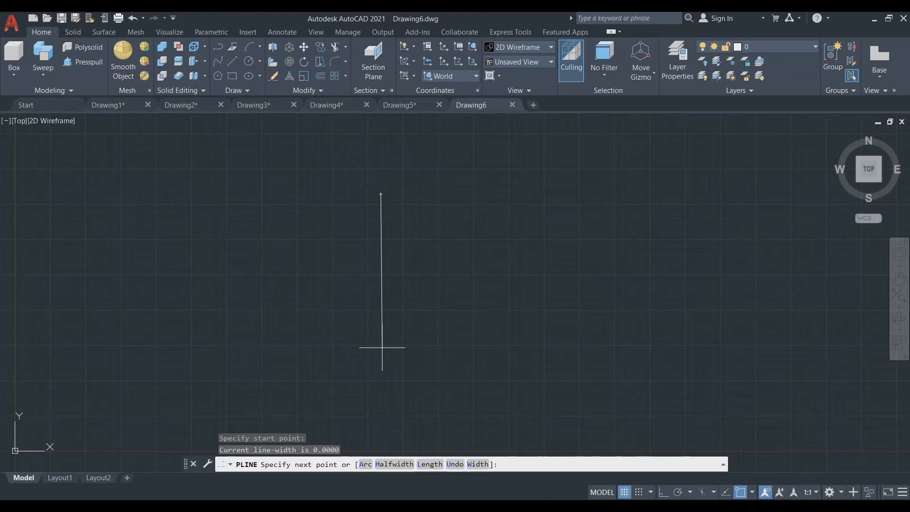
{"action": "left_click", "coordinate": [383, 350]}
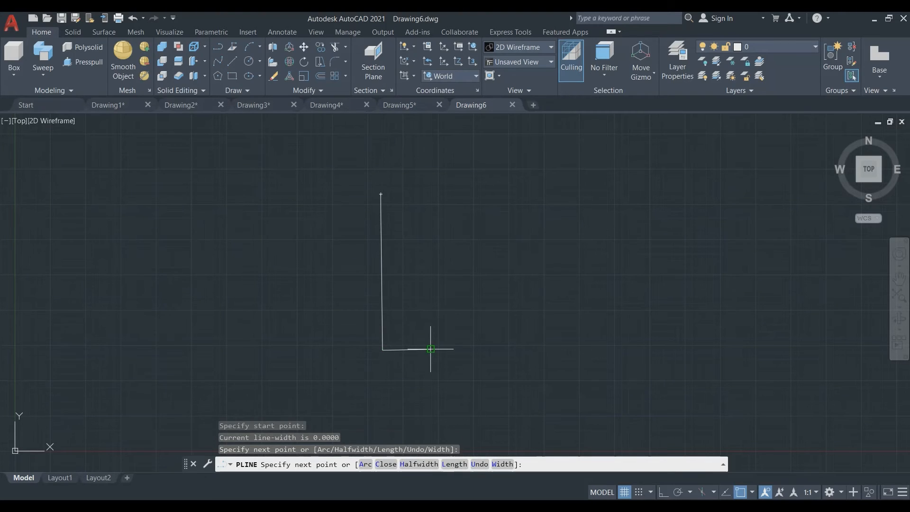
{"action": "left_click", "coordinate": [431, 350]}
{"action": "left_click", "coordinate": [435, 320]}
{"action": "left_click", "coordinate": [487, 313]}
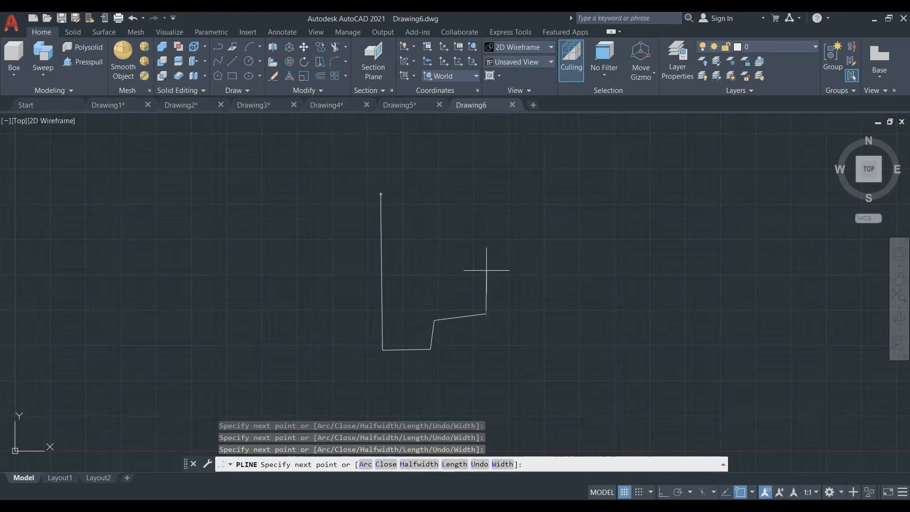
Step: With Ortho mode on, add the remaining stepped segments and finish the polyline profile back at its start point
{"action": "key", "text": "F8"}
{"action": "left_click", "coordinate": [490, 268]}
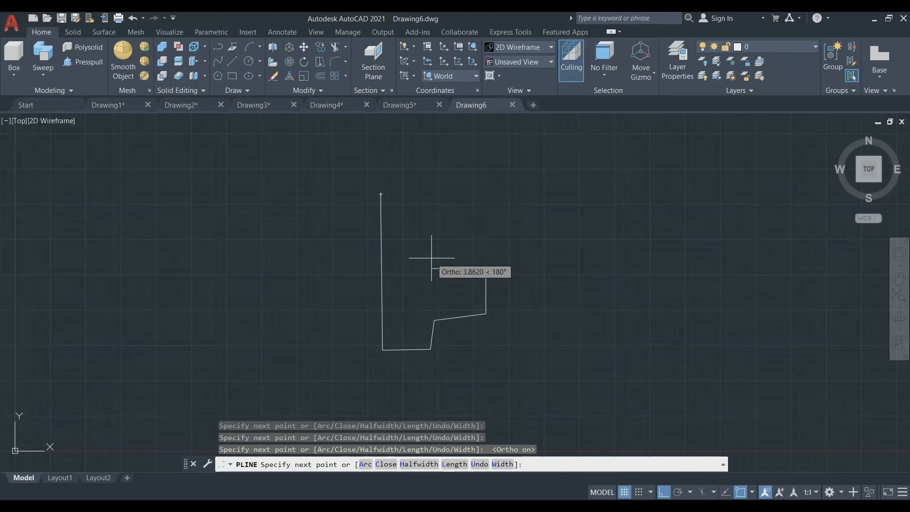
{"action": "left_click", "coordinate": [431, 258]}
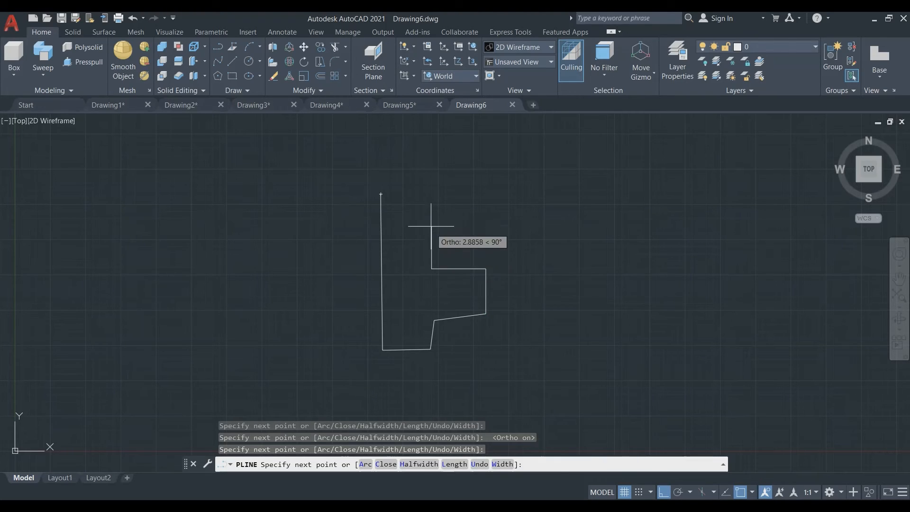
{"action": "left_click", "coordinate": [434, 197]}
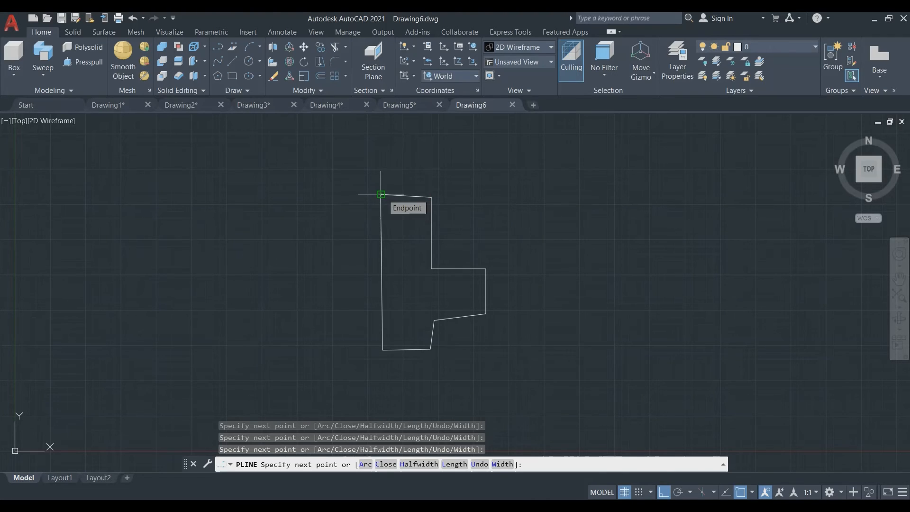
{"action": "left_click", "coordinate": [381, 195]}
{"action": "key", "text": "Return"}
Step: Draw a separate vertical polyline just left of the profile, extending below its base
{"action": "key", "text": "Return"}
{"action": "left_click", "coordinate": [355, 193]}
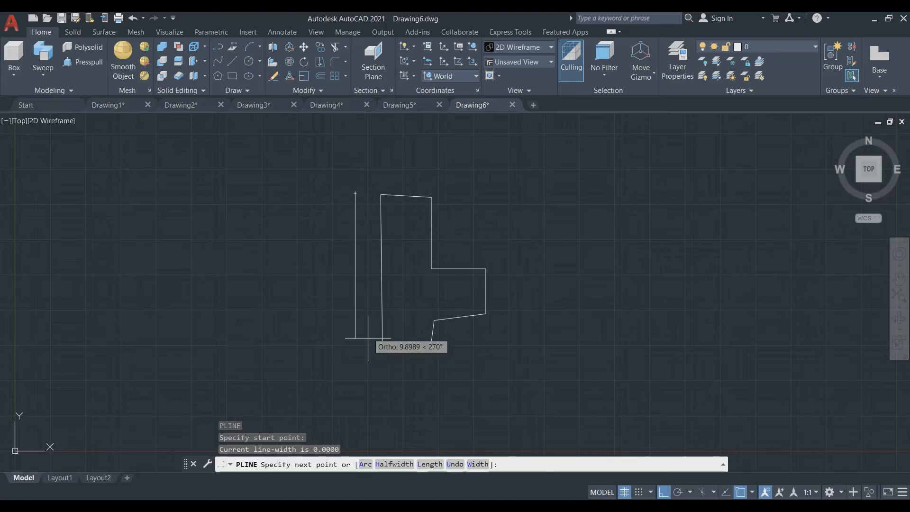
{"action": "left_click", "coordinate": [367, 373]}
{"action": "key", "text": "Return"}
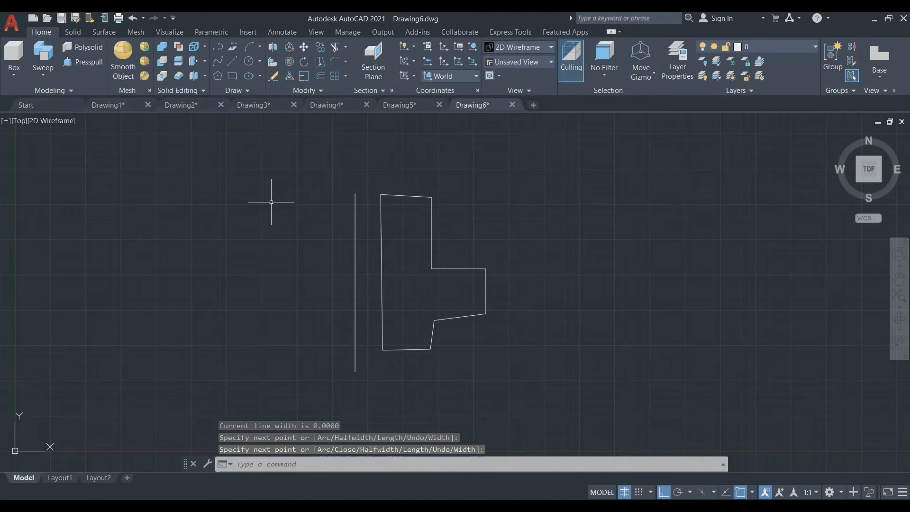
Step: Revolve the closed profile 360 degrees around the separate vertical line to make a solid
{"action": "left_click", "coordinate": [43, 75]}
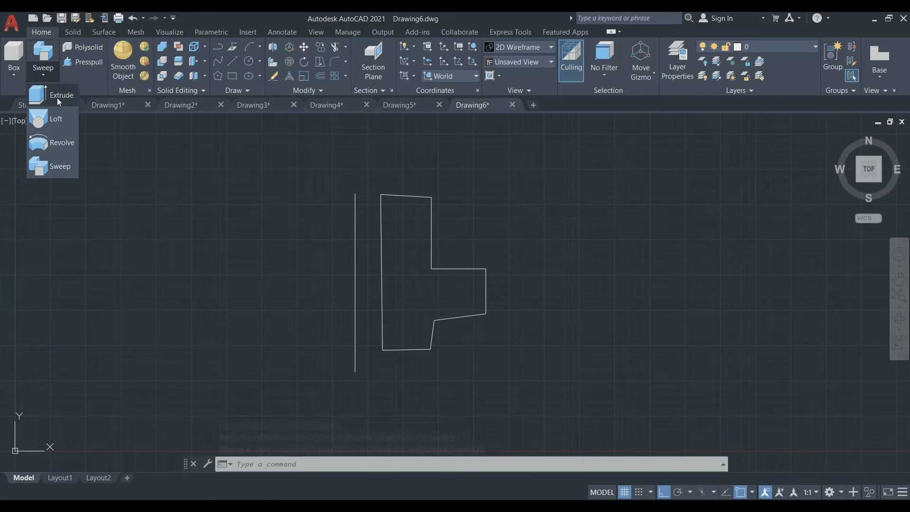
{"action": "left_click", "coordinate": [59, 144]}
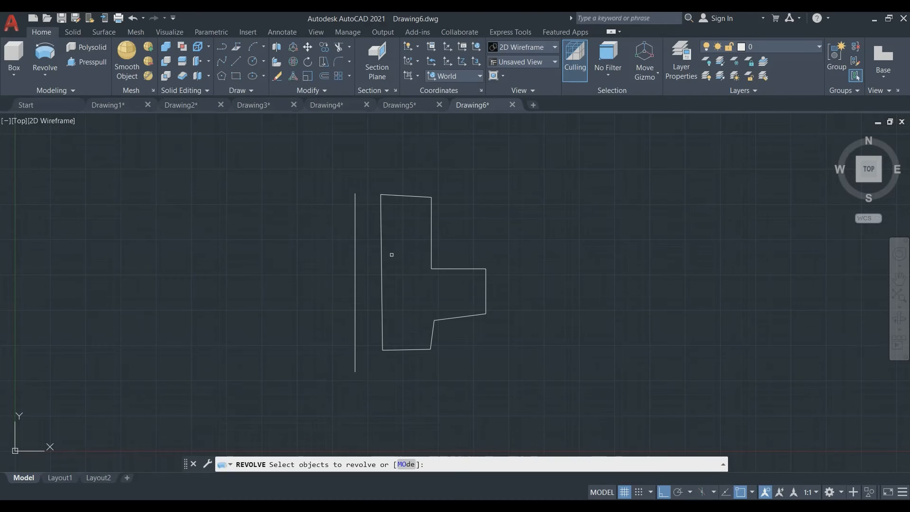
{"action": "left_click", "coordinate": [380, 270]}
{"action": "right_click", "coordinate": [382, 270]}
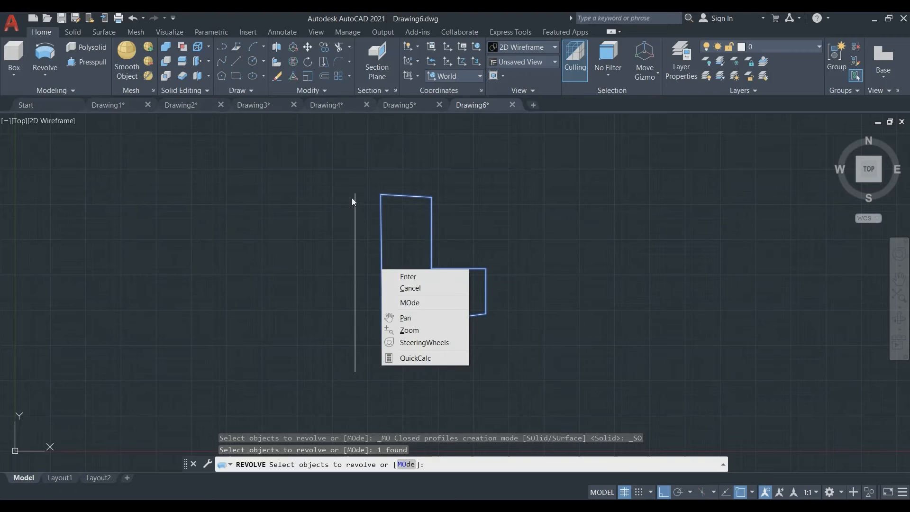
{"action": "left_click", "coordinate": [408, 277]}
{"action": "left_click", "coordinate": [355, 259]}
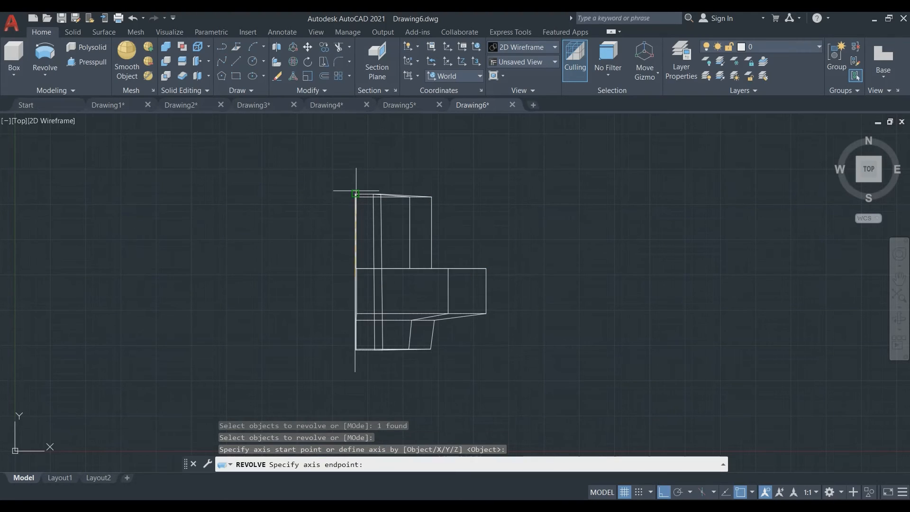
{"action": "left_click", "coordinate": [355, 173]}
{"action": "key", "text": "Return"}
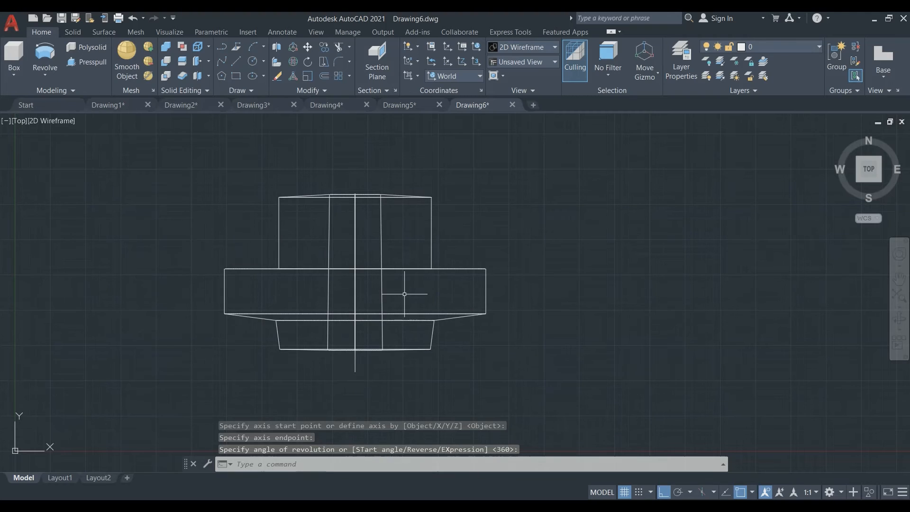
Step: Show the revolved solid in the home isometric view with the Shades of Gray visual style
{"action": "left_click", "coordinate": [837, 136]}
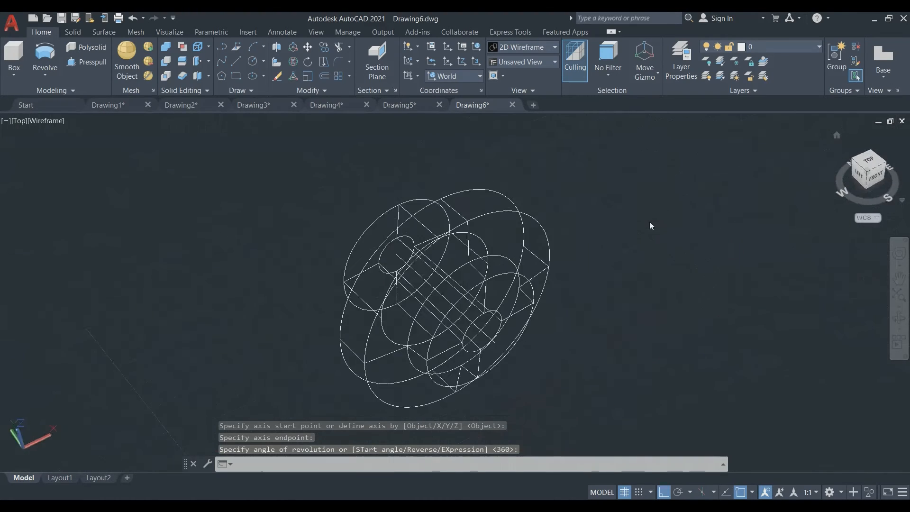
{"action": "left_click", "coordinate": [553, 48]}
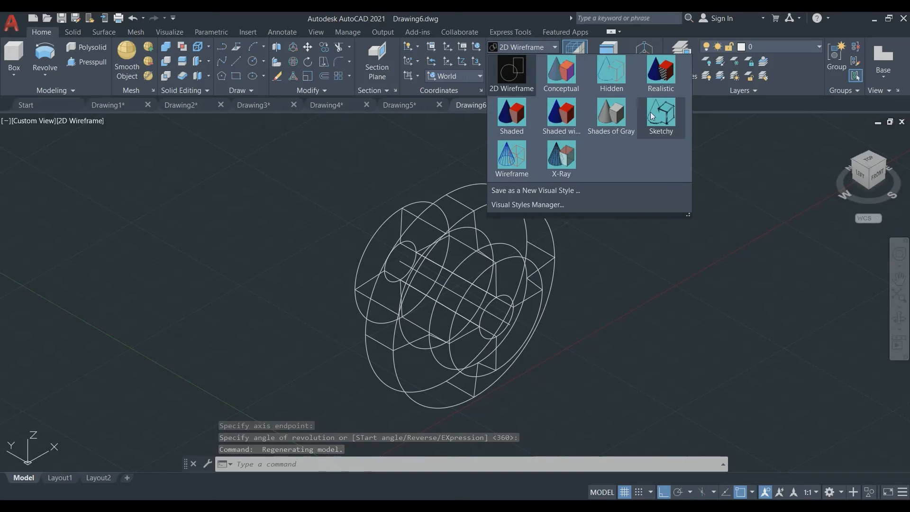
{"action": "left_click", "coordinate": [615, 115]}
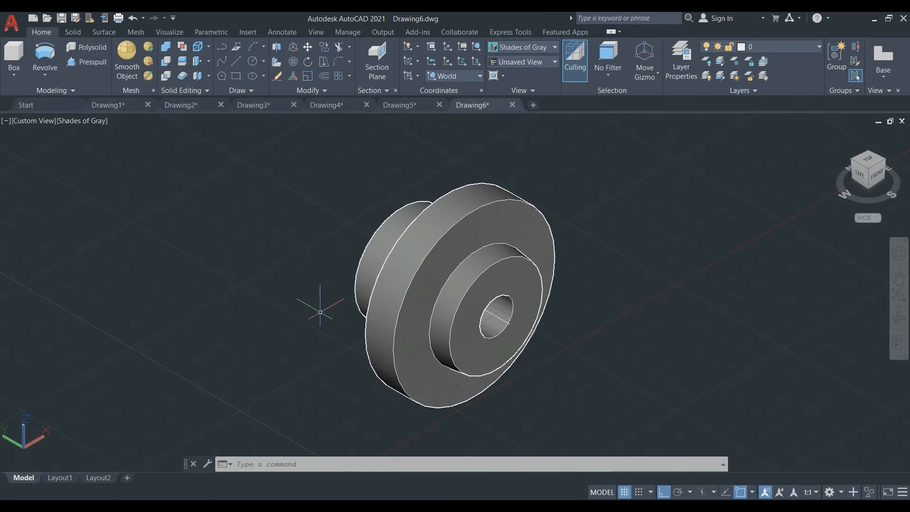
Step: Split the model space into viewports using the Four: Equal configuration
{"action": "type", "text": "VIEW"}
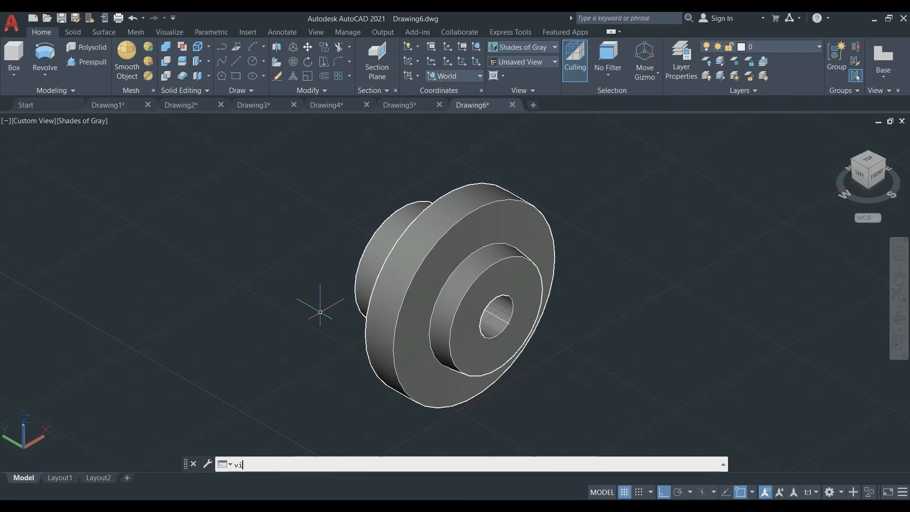
{"action": "type", "text": "POR"}
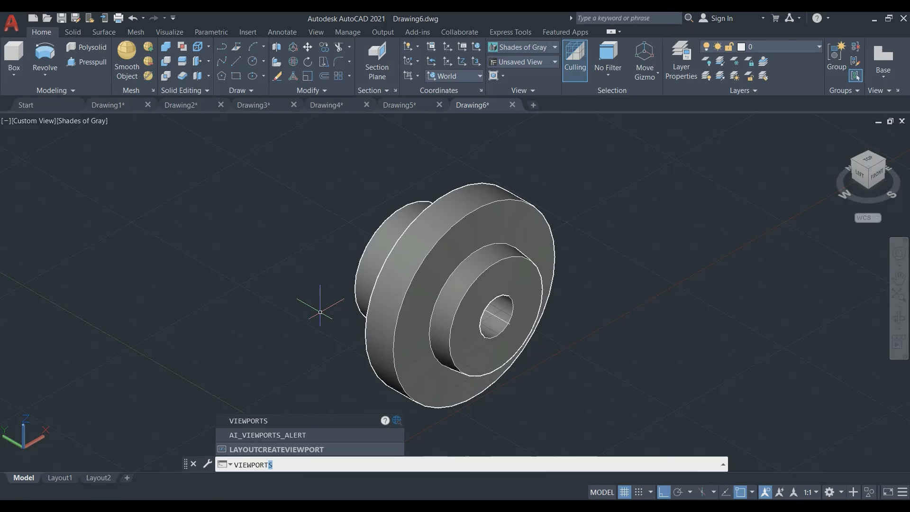
{"action": "type", "text": "T"}
{"action": "key", "text": "Return"}
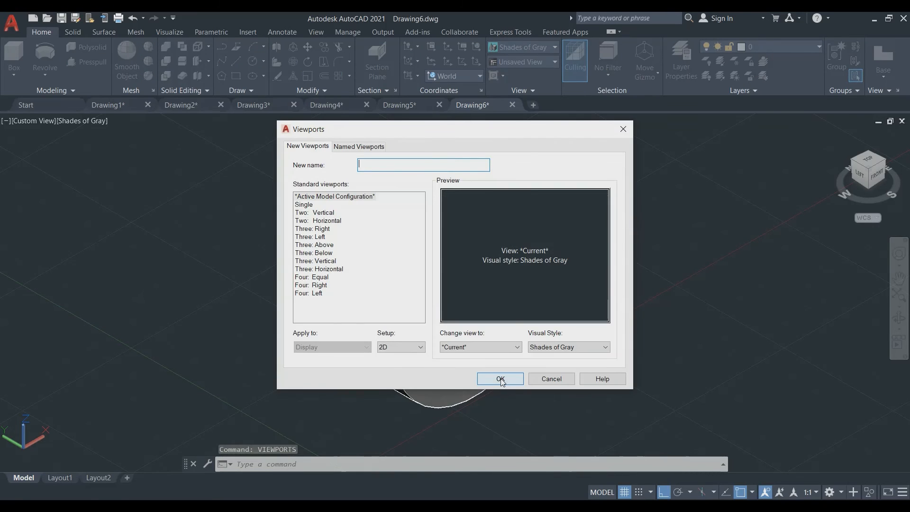
{"action": "left_click", "coordinate": [318, 277]}
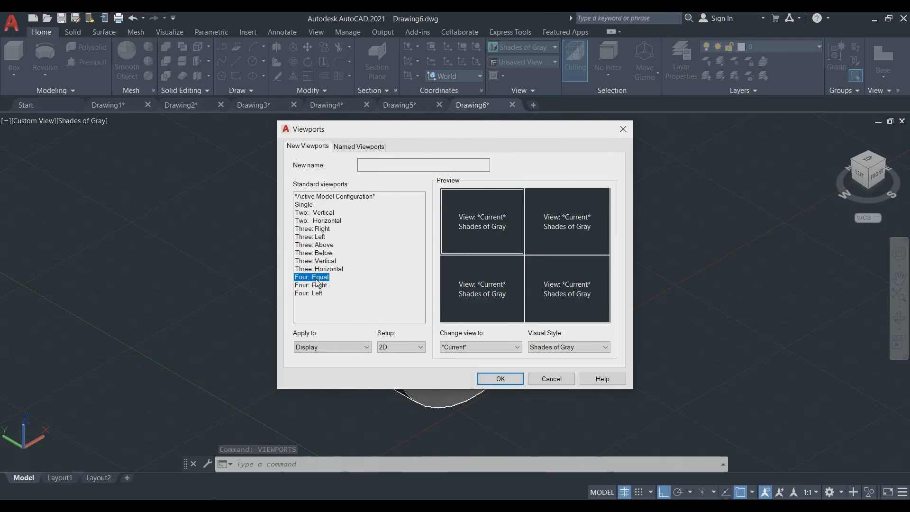
{"action": "left_click", "coordinate": [499, 378]}
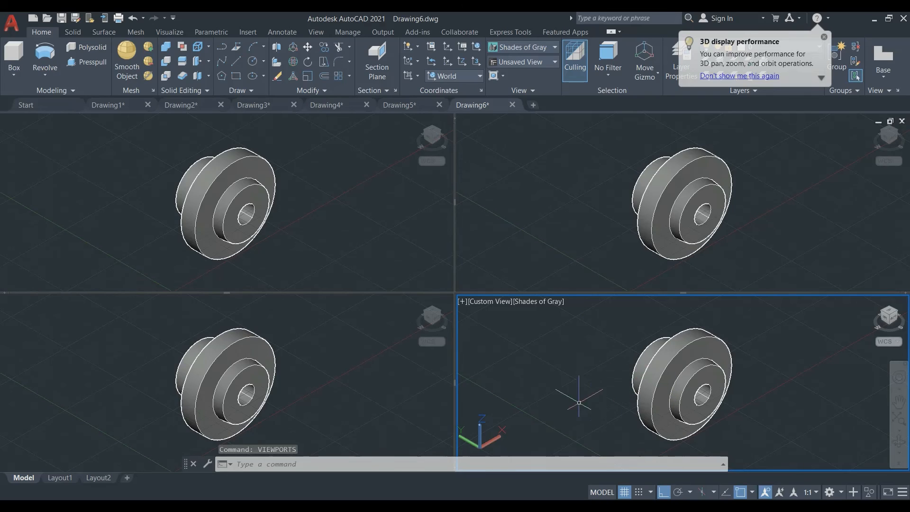
Step: Show the solid from the Front in the upper-right viewport, the Left in the upper-left and the Top in the lower-left
{"action": "left_click", "coordinate": [750, 214]}
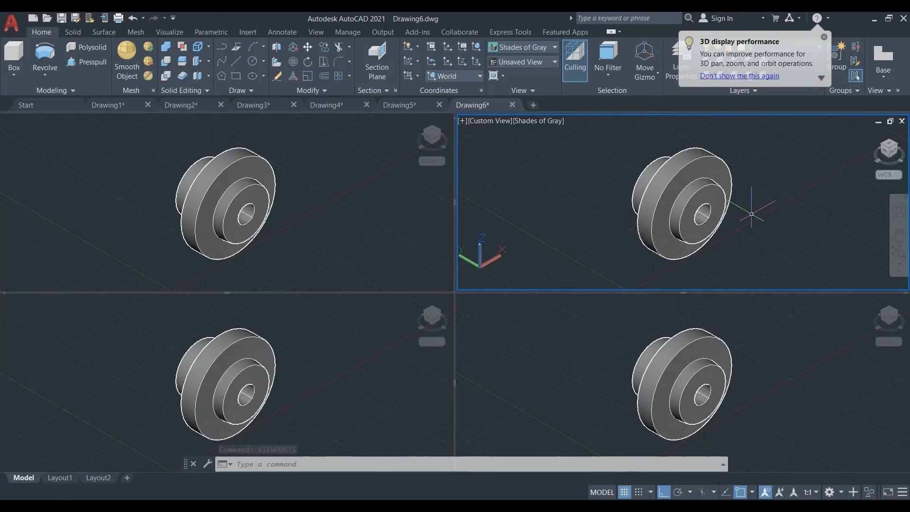
{"action": "left_click", "coordinate": [894, 149]}
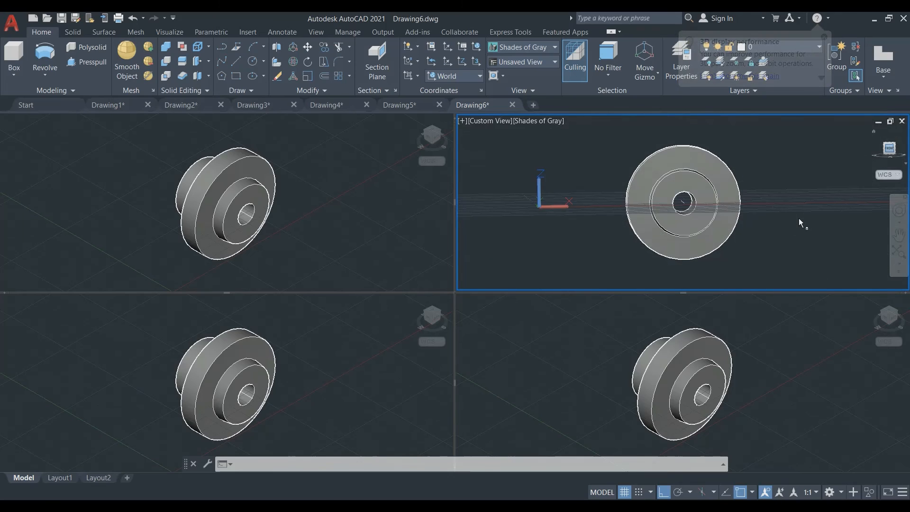
{"action": "left_click", "coordinate": [350, 222]}
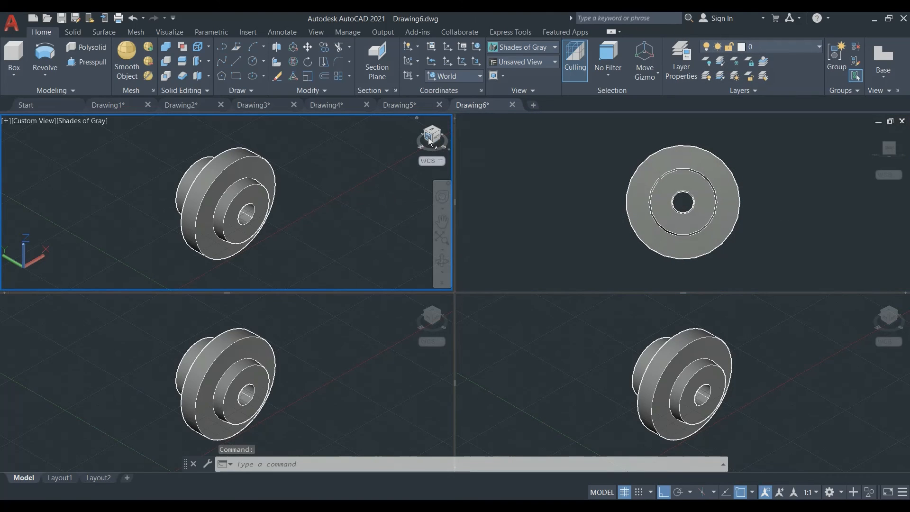
{"action": "left_click", "coordinate": [429, 145]}
{"action": "left_click", "coordinate": [295, 386]}
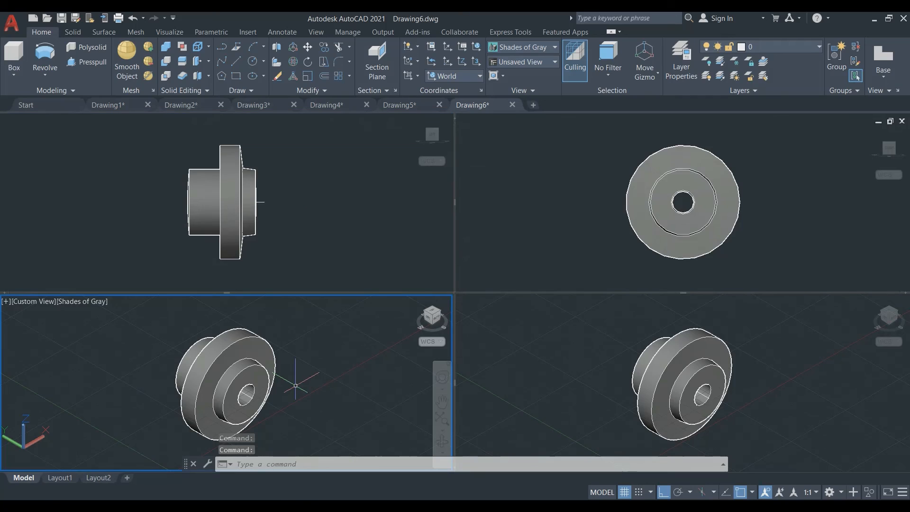
{"action": "left_click", "coordinate": [433, 309]}
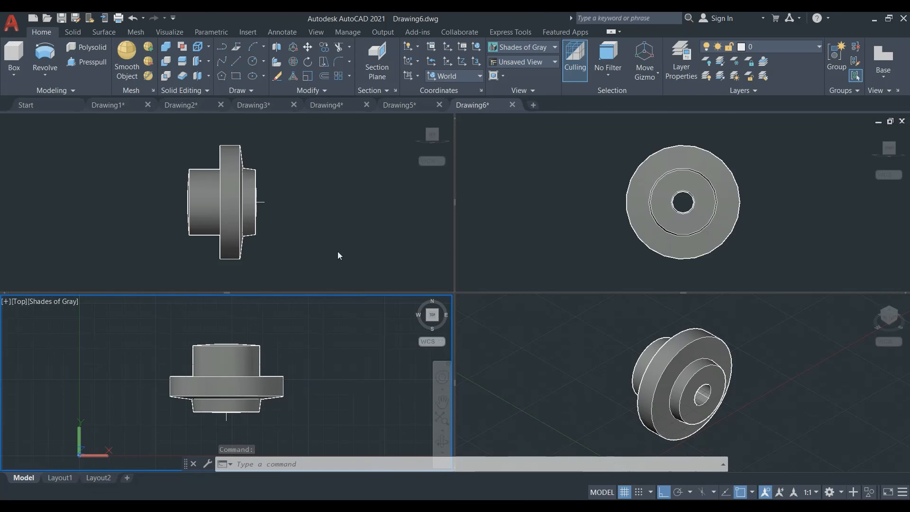
Step: Apply the Shaded with edges visual style to the Front view in the upper-right viewport
{"action": "left_click", "coordinate": [363, 220]}
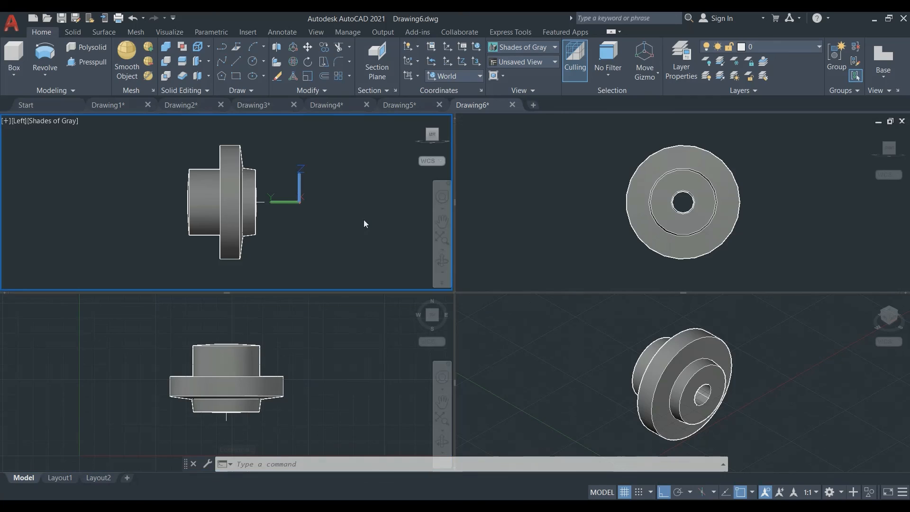
{"action": "left_click", "coordinate": [518, 223]}
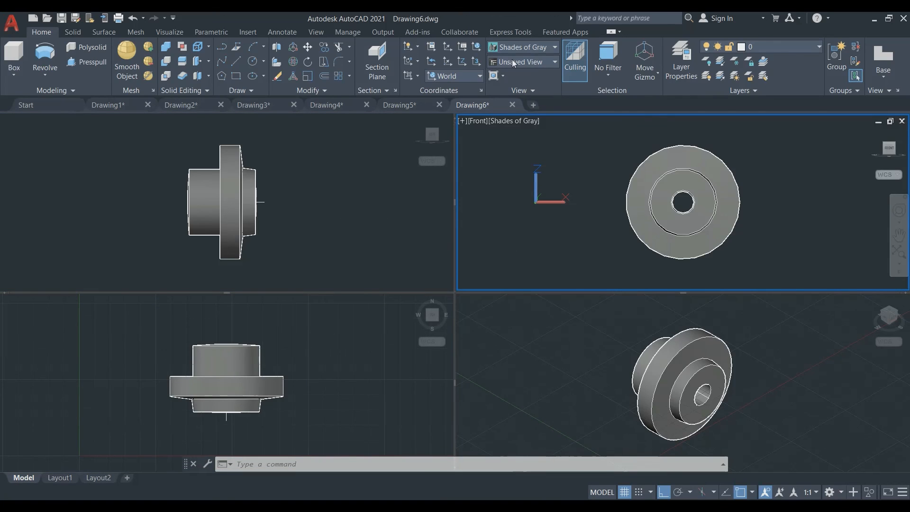
{"action": "left_click", "coordinate": [556, 47]}
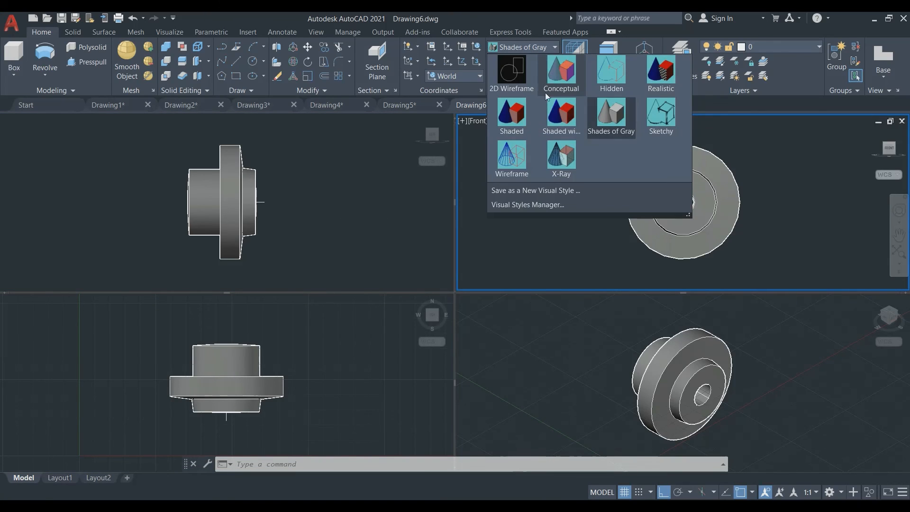
{"action": "left_click", "coordinate": [562, 111]}
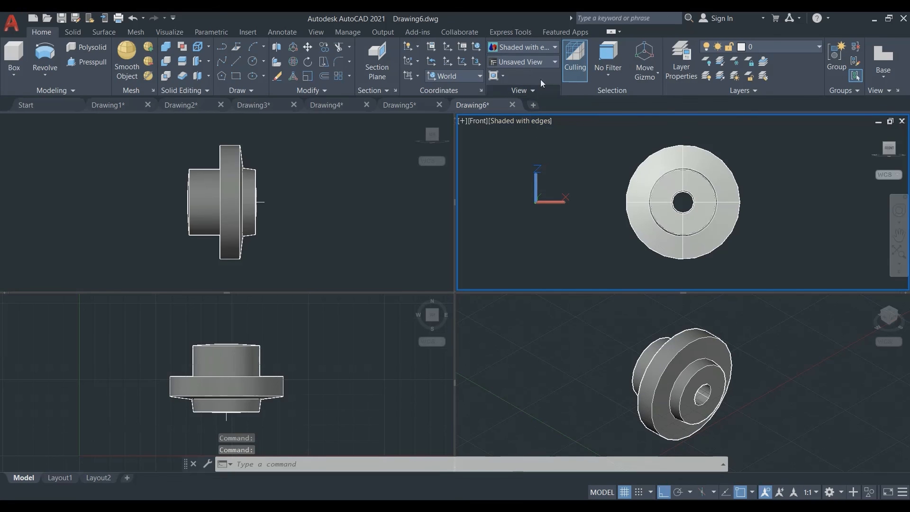
Step: Apply the Shaded visual style to the Left view in the upper-left viewport and the Top view in the lower-left
{"action": "left_click", "coordinate": [401, 193]}
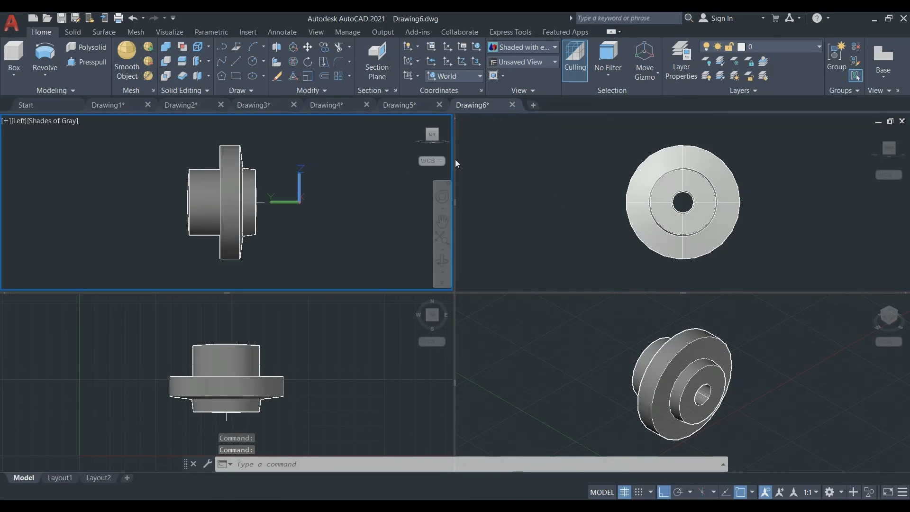
{"action": "left_click", "coordinate": [556, 47]}
{"action": "left_click", "coordinate": [512, 135]}
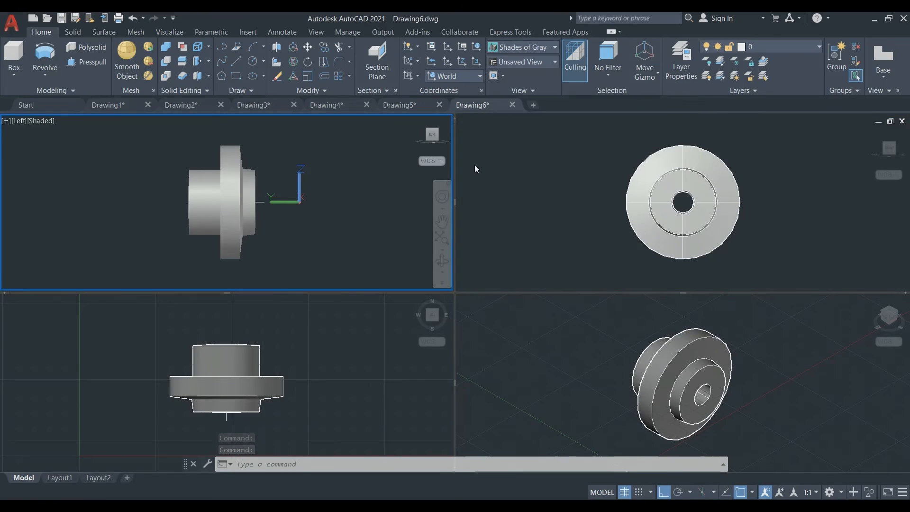
{"action": "left_click", "coordinate": [315, 366]}
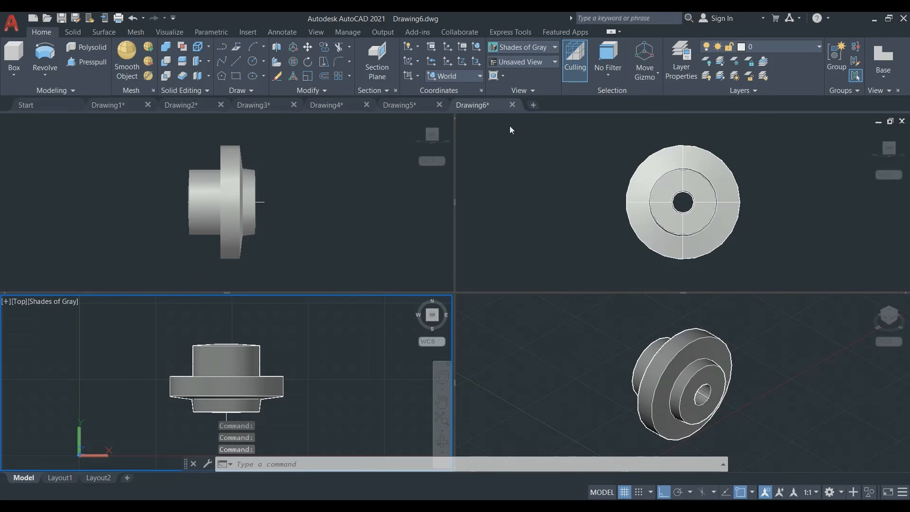
{"action": "left_click", "coordinate": [555, 47]}
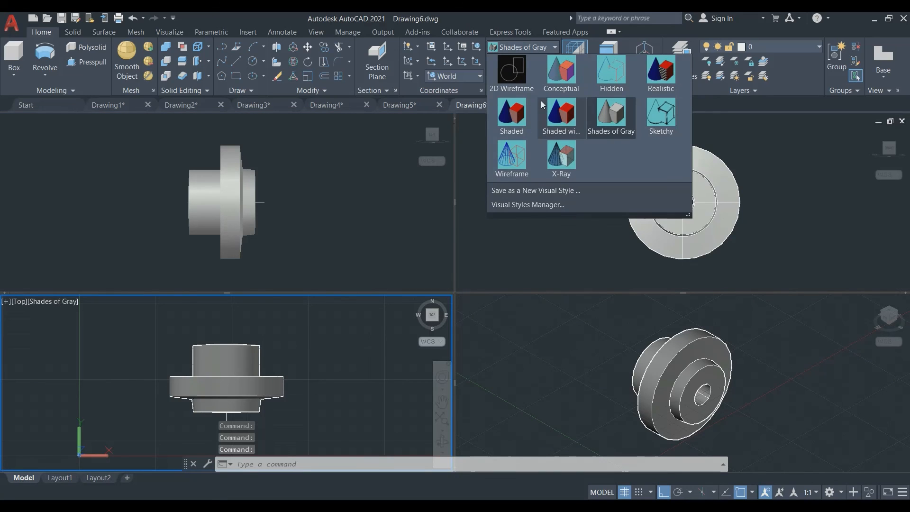
{"action": "left_click", "coordinate": [512, 134]}
{"action": "left_click", "coordinate": [351, 348]}
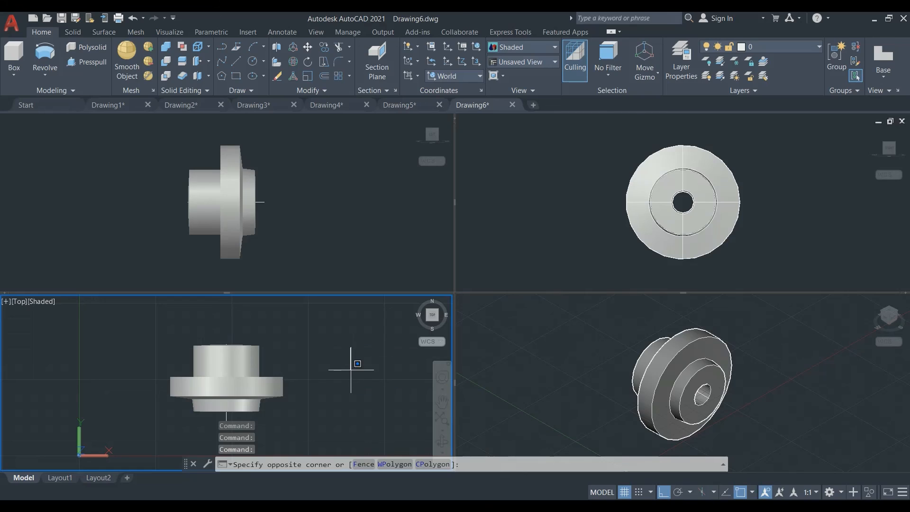